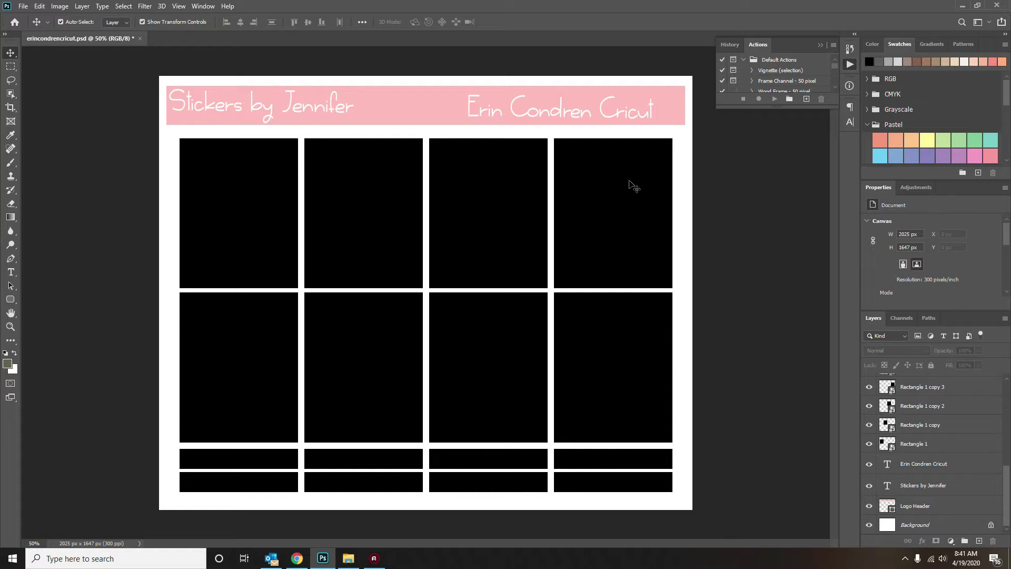
Switch to Chrome, close the clipping mask tutorial page, and look over the Happy at home Clipart listing on Etsy.
click(297, 559)
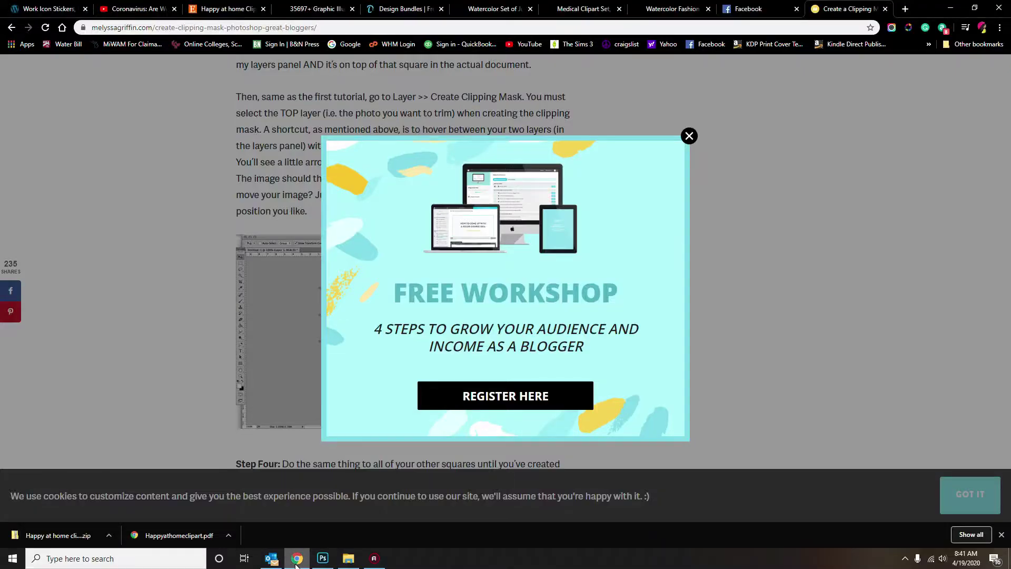
click(886, 10)
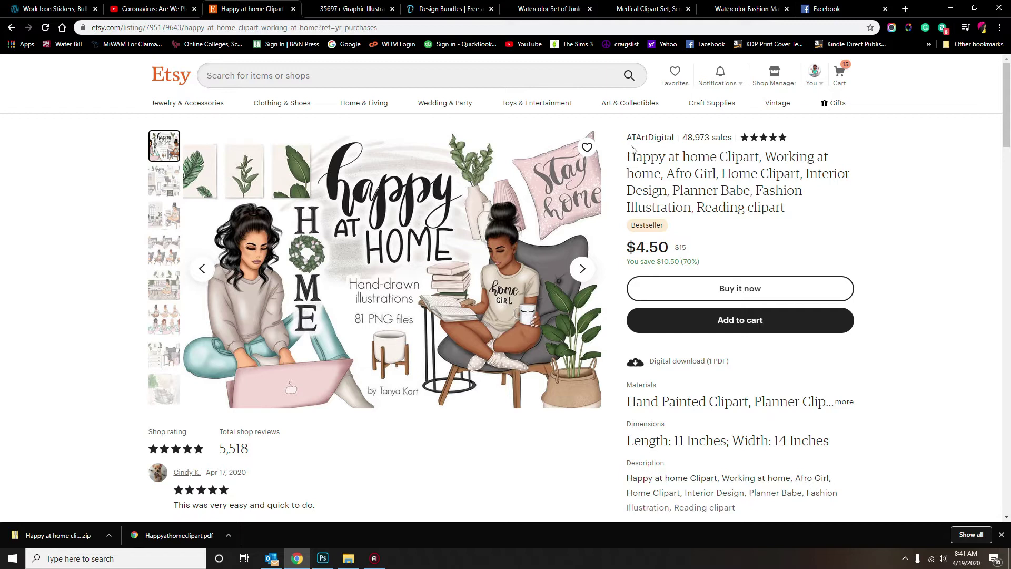
scroll(679, 146, down, 4)
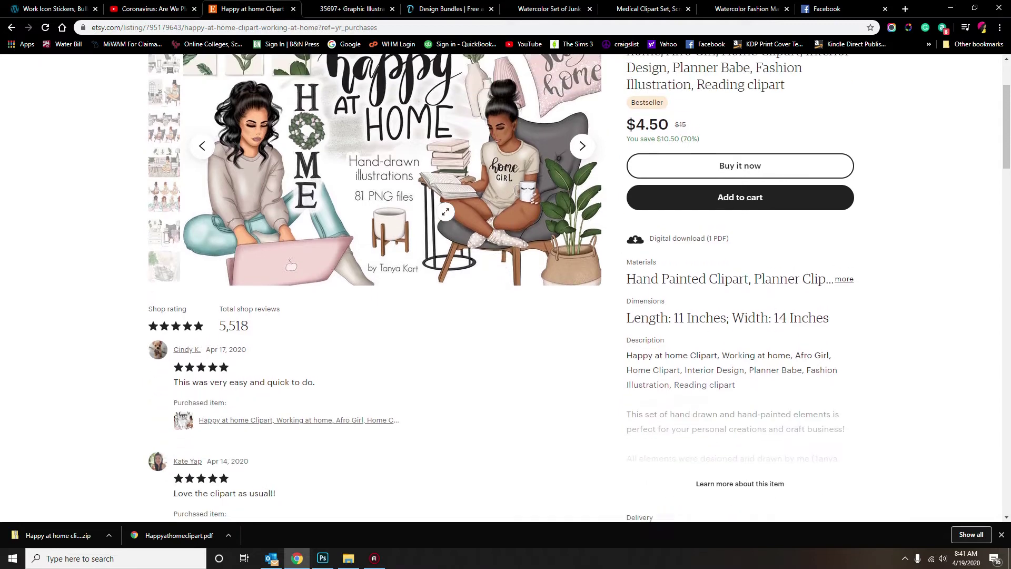
scroll(447, 221, up, 4)
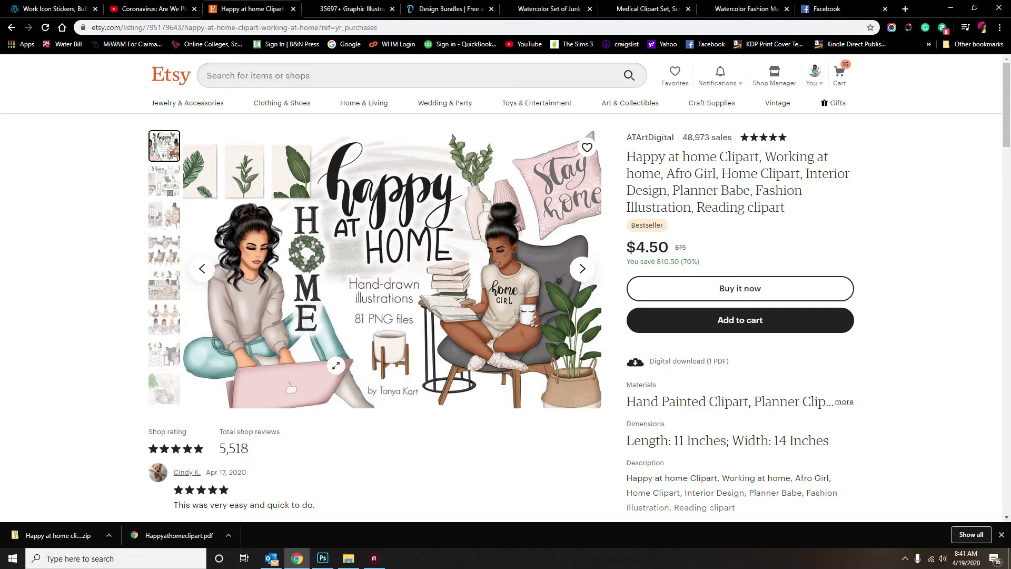
click(951, 8)
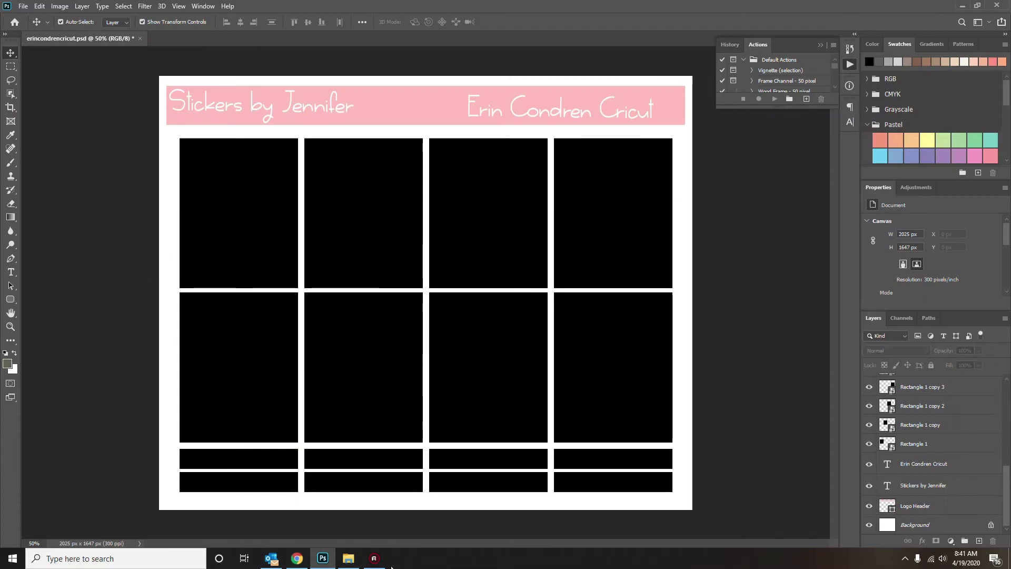
Bring up the clipart's Scenes folder and display its images as extra large icons.
click(348, 558)
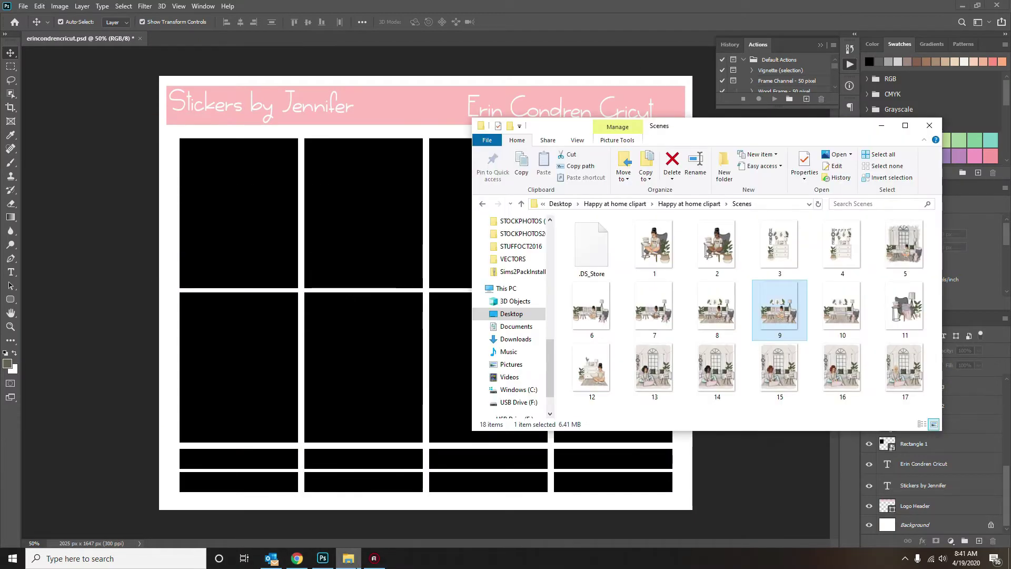
click(282, 246)
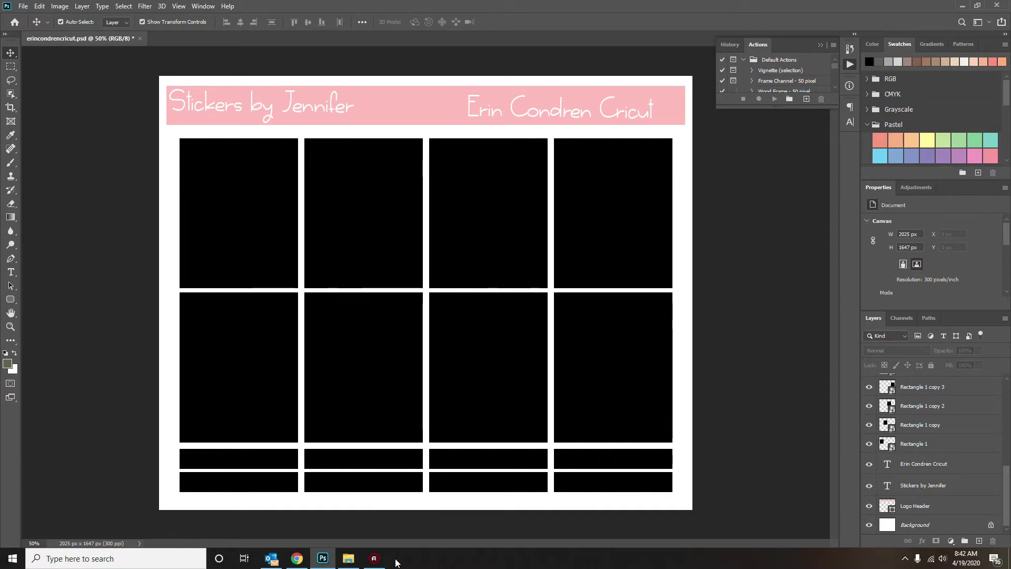
click(348, 558)
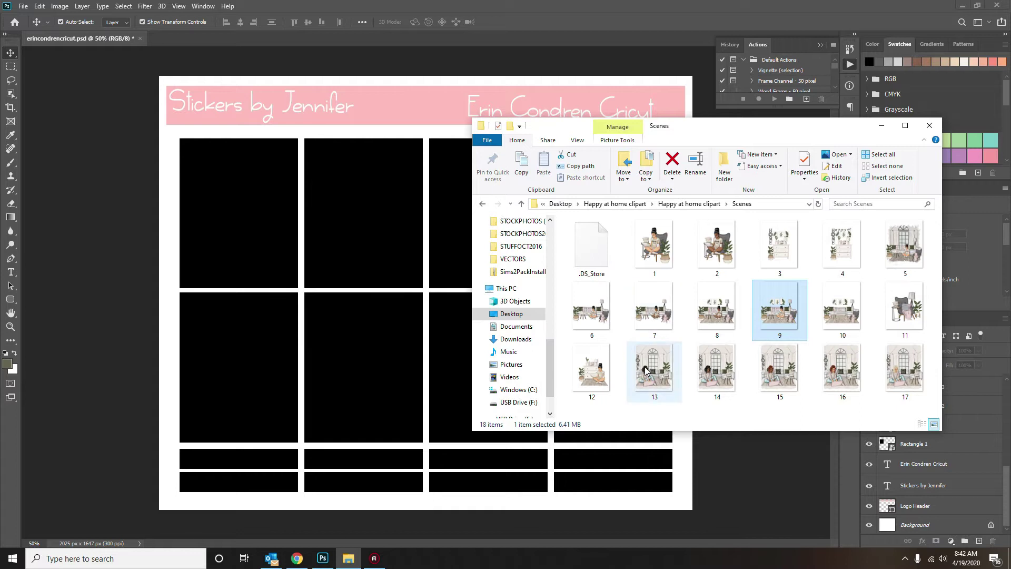
click(576, 140)
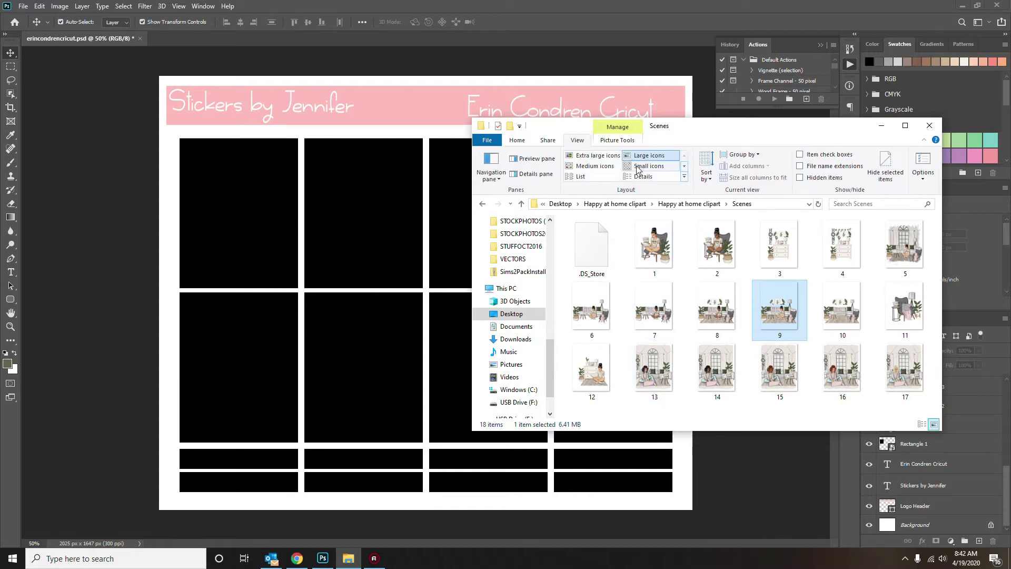
click(597, 156)
Browse the scene images in the Scenes folder to compare the available illustrations.
scroll(737, 295, down, 3)
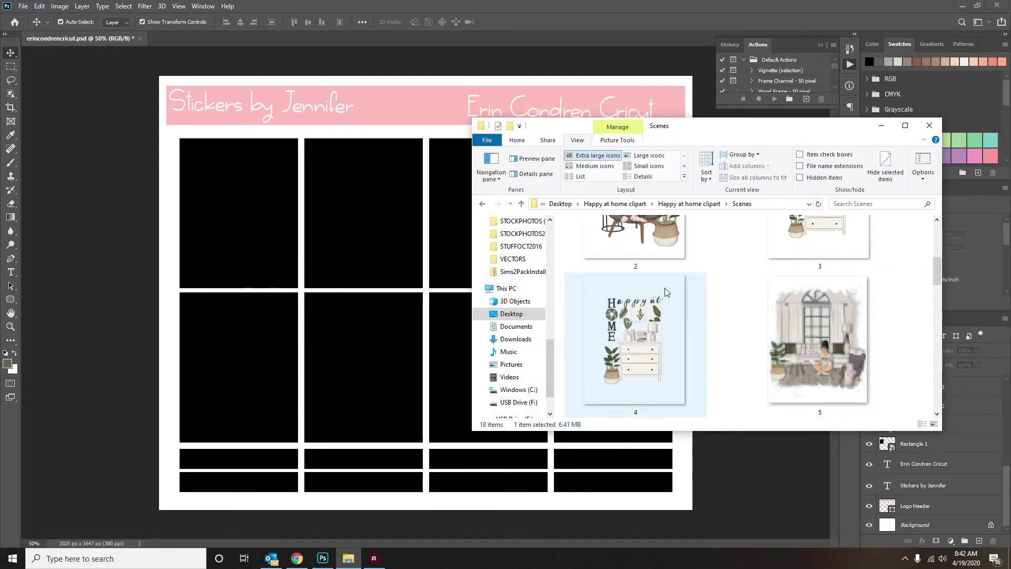
scroll(666, 289, up, 4)
scroll(636, 350, down, 1)
scroll(636, 350, down, 5)
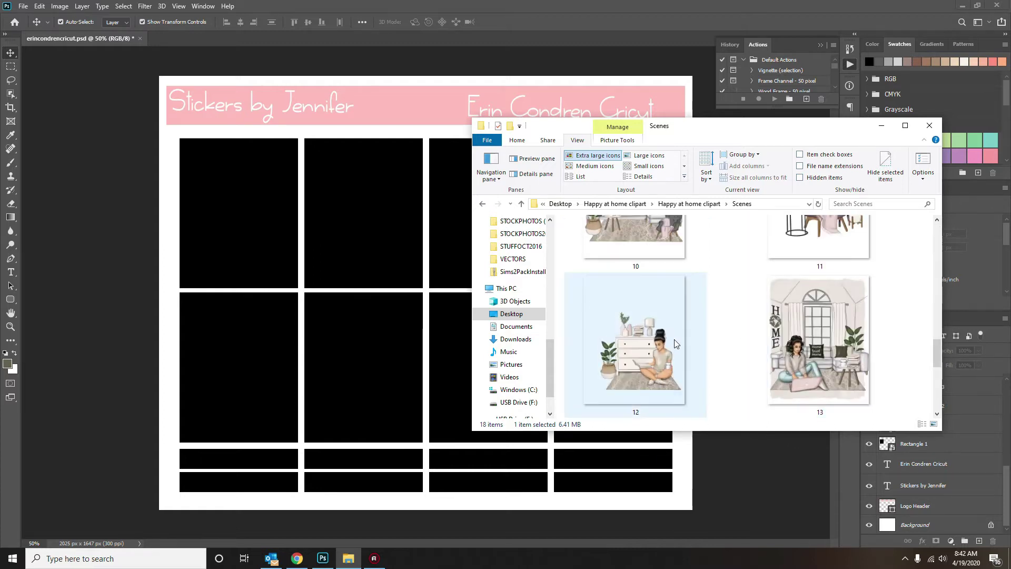
scroll(786, 362, down, 2)
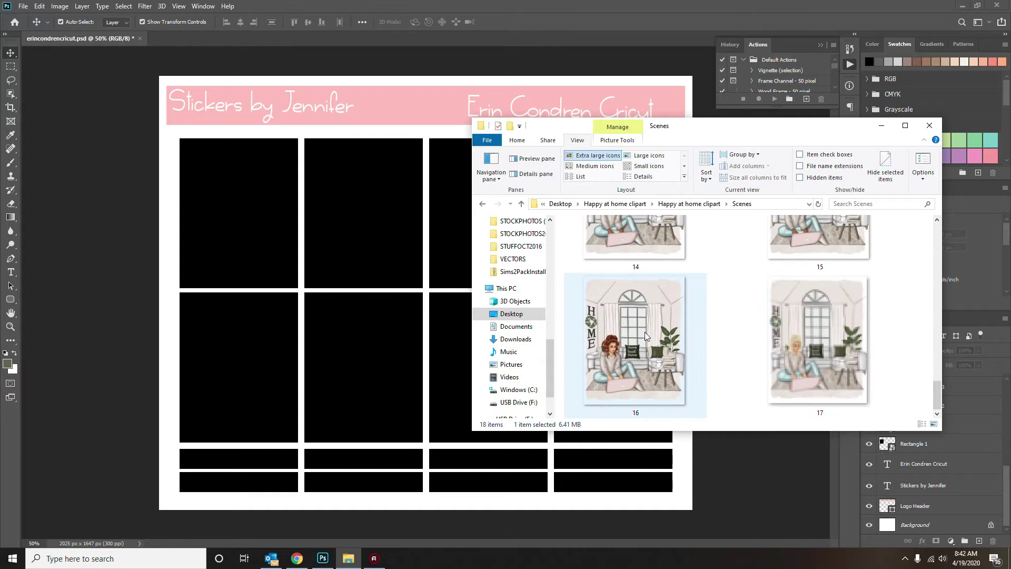
scroll(798, 359, up, 7)
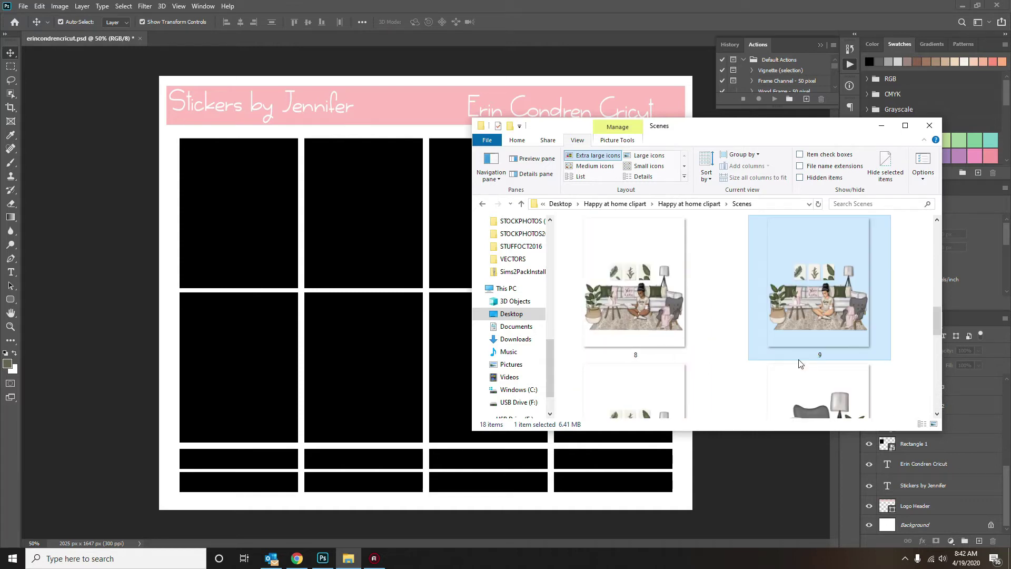
scroll(790, 348, down, 5)
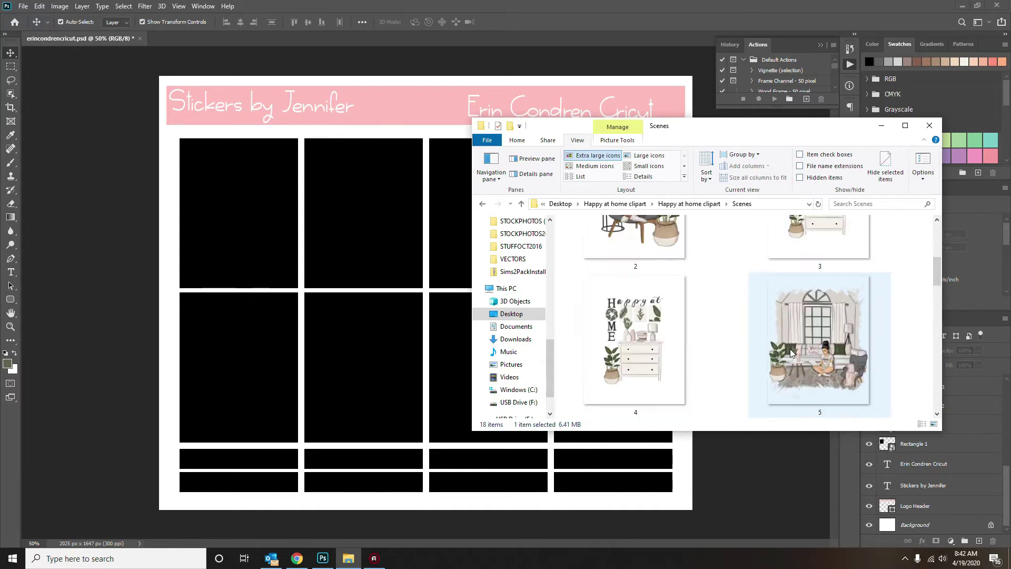
scroll(783, 349, down, 5)
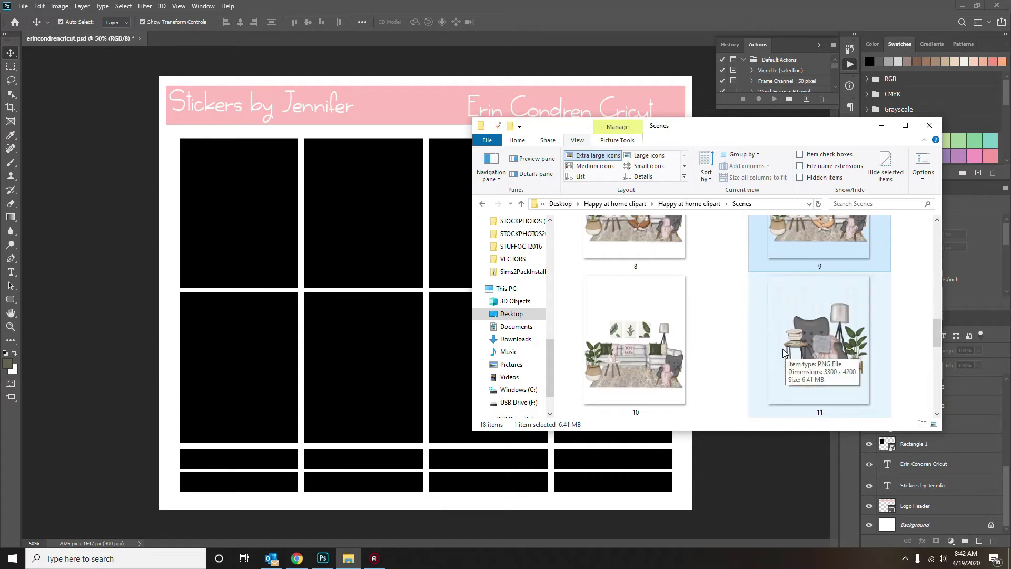
scroll(782, 348, down, 3)
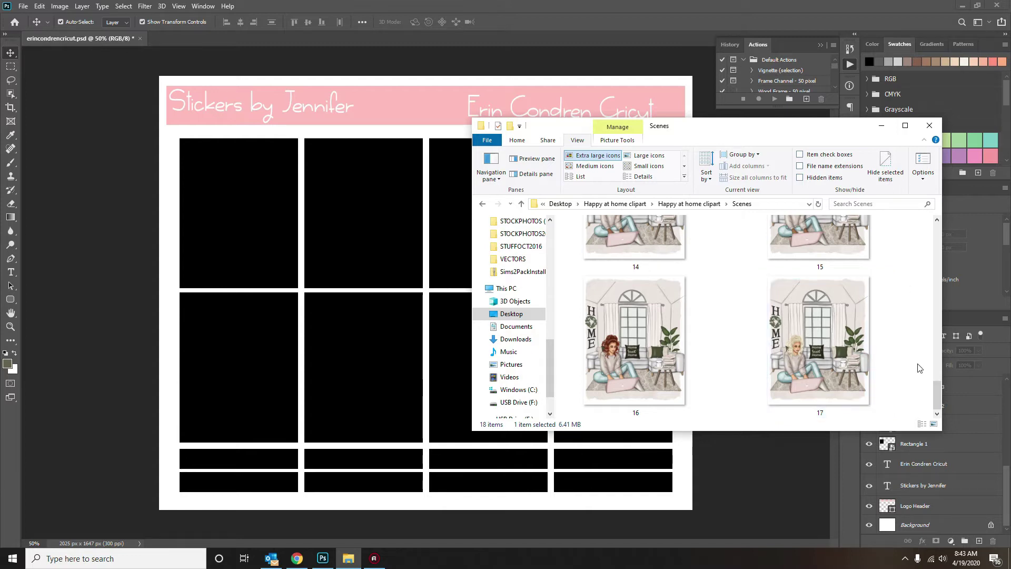
scroll(766, 345, up, 3)
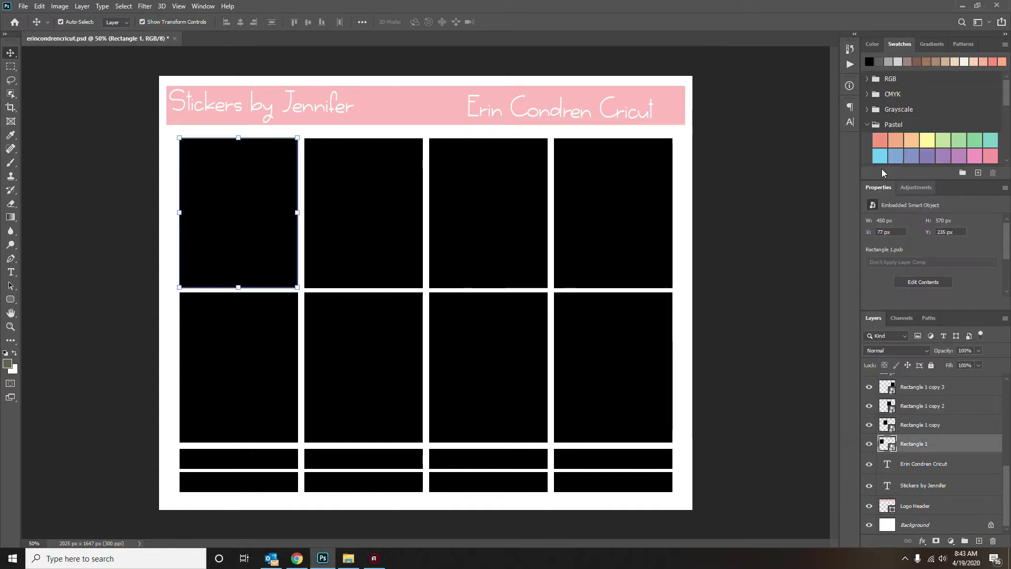
Open the first top-row rectangle's smart object contents and place scene 12 there, shifted toward its lower edge.
double_click(888, 445)
click(353, 564)
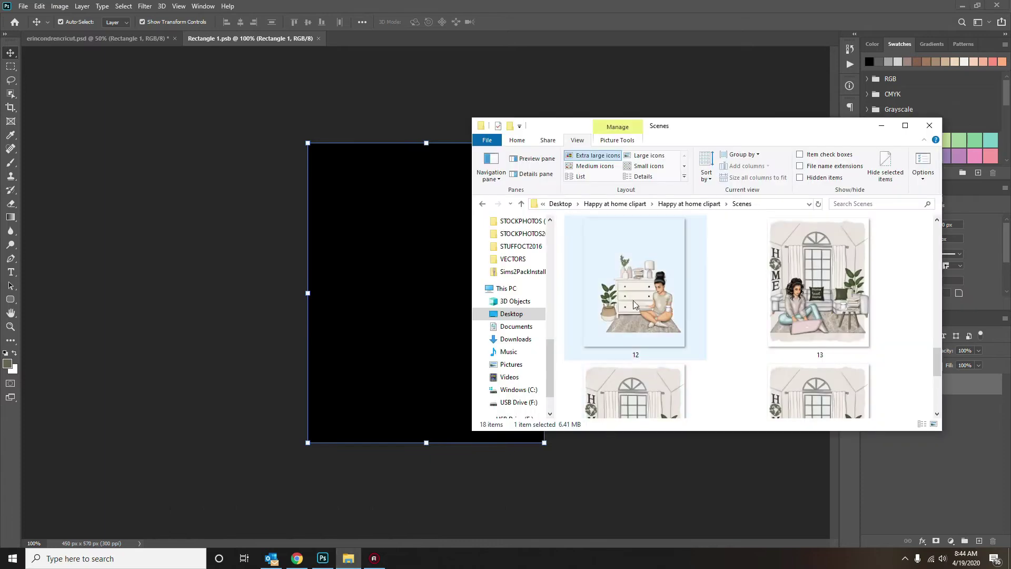
drag(629, 289, 440, 375)
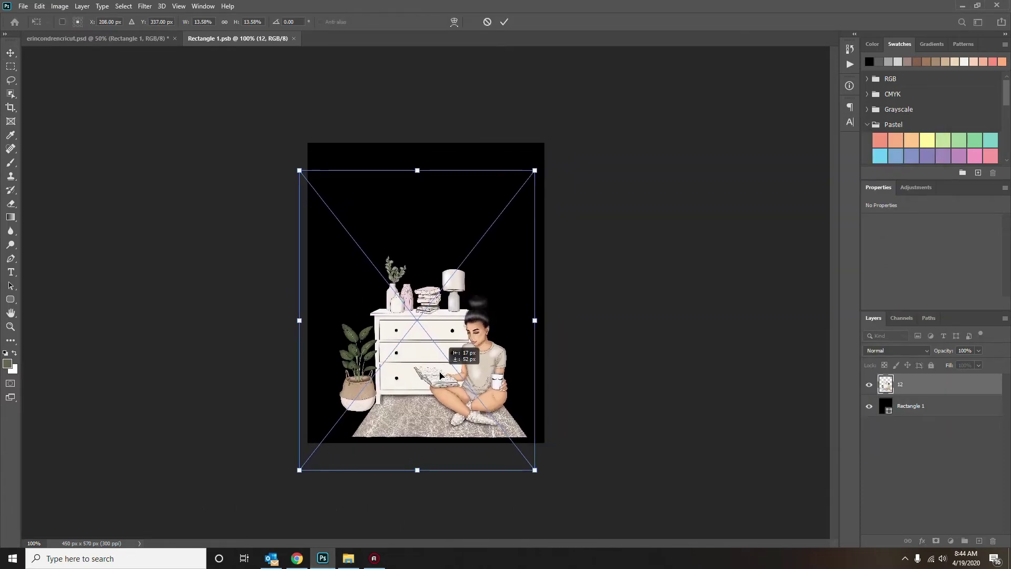
key(Return)
Open the Textures folder of the Happy at home clipart set.
click(348, 558)
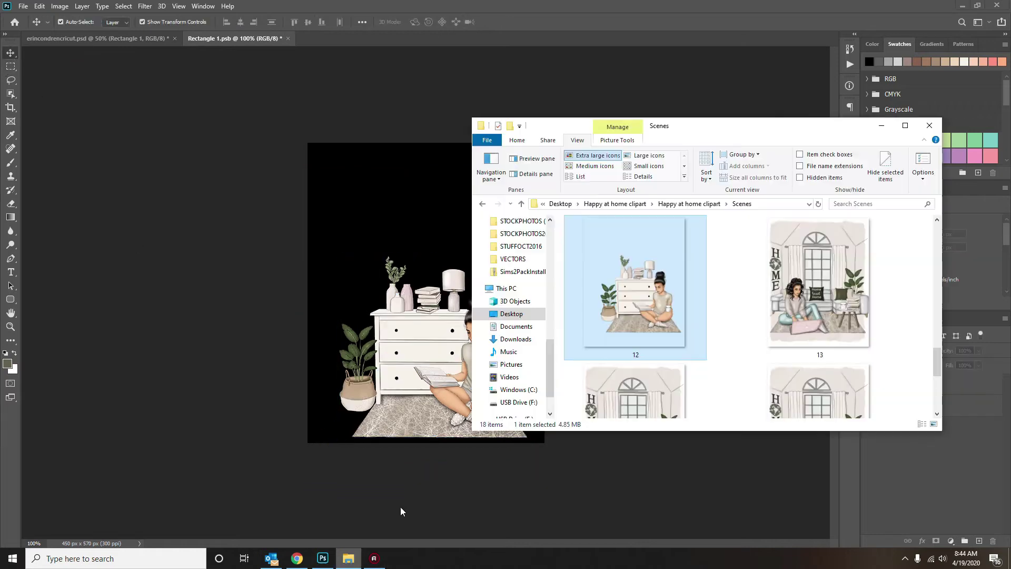
click(482, 205)
double_click(579, 272)
Try textures 6 and 5 over scene 12, enlarging texture 5 past the canvas, and undo the placement.
drag(591, 316, 475, 410)
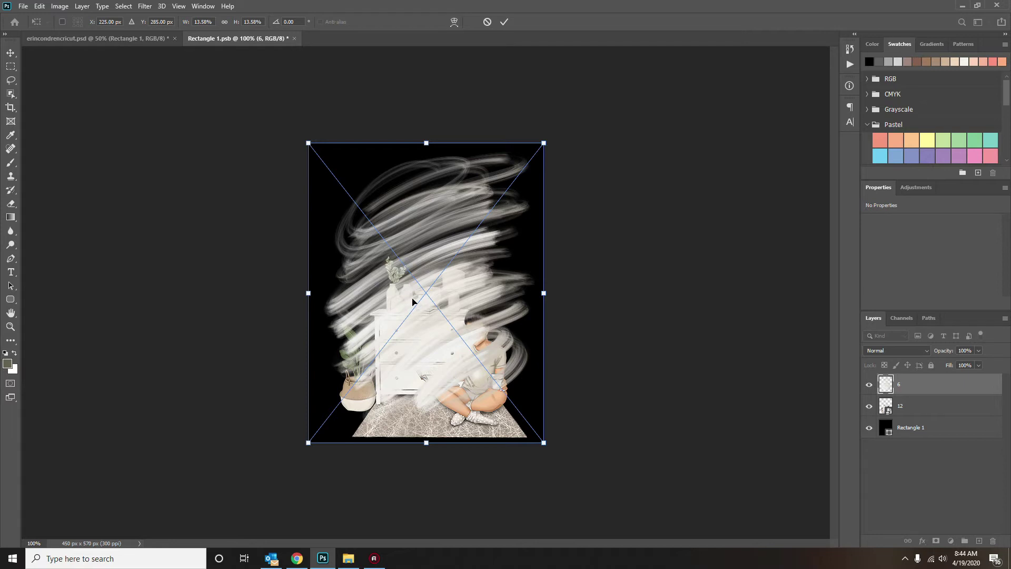
key(Escape)
click(339, 562)
drag(592, 318, 397, 299)
drag(521, 138, 594, 67)
drag(285, 437, 243, 564)
drag(237, 68, 202, 25)
drag(593, 296, 609, 313)
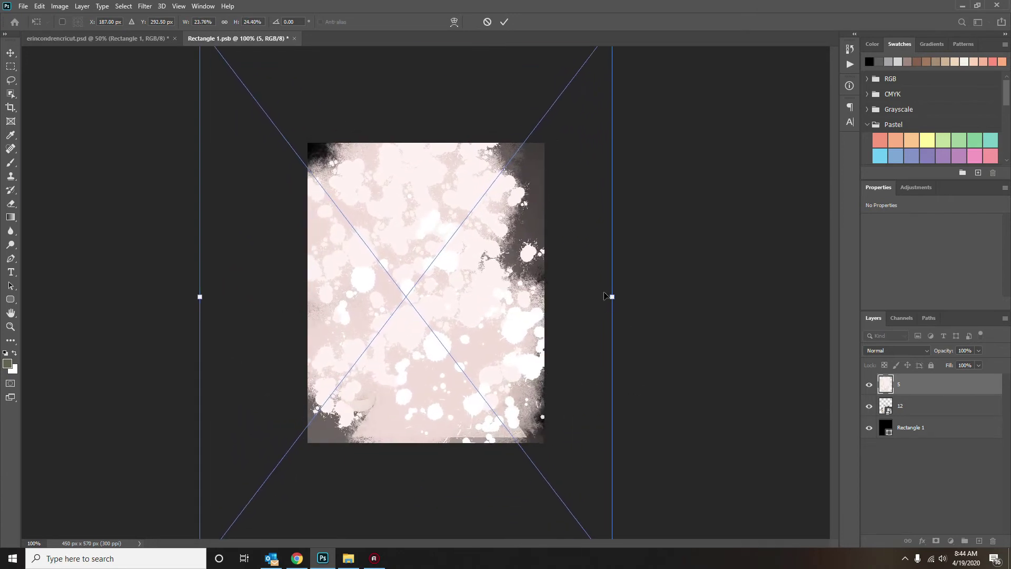
click(11, 53)
click(39, 6)
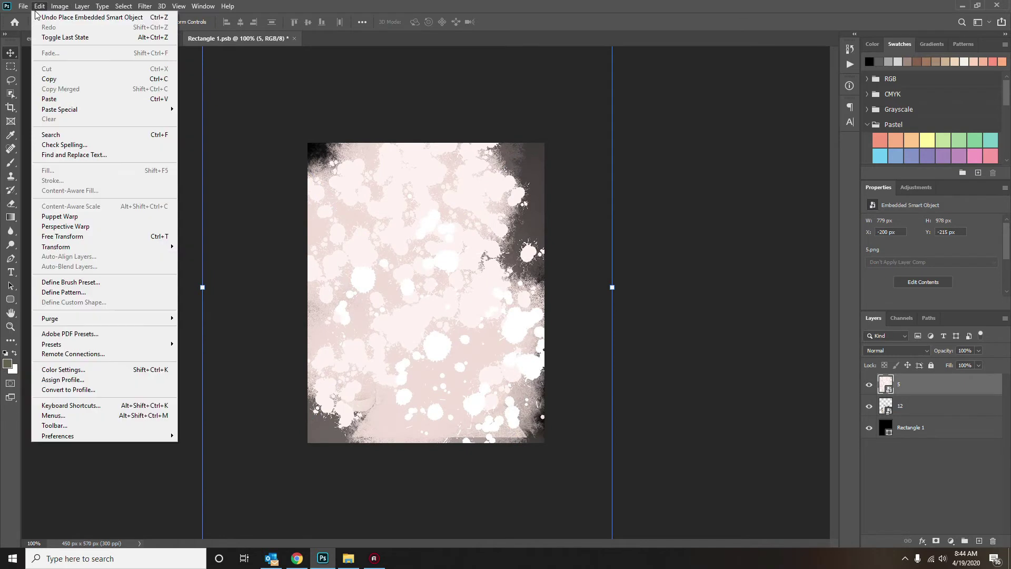
click(63, 18)
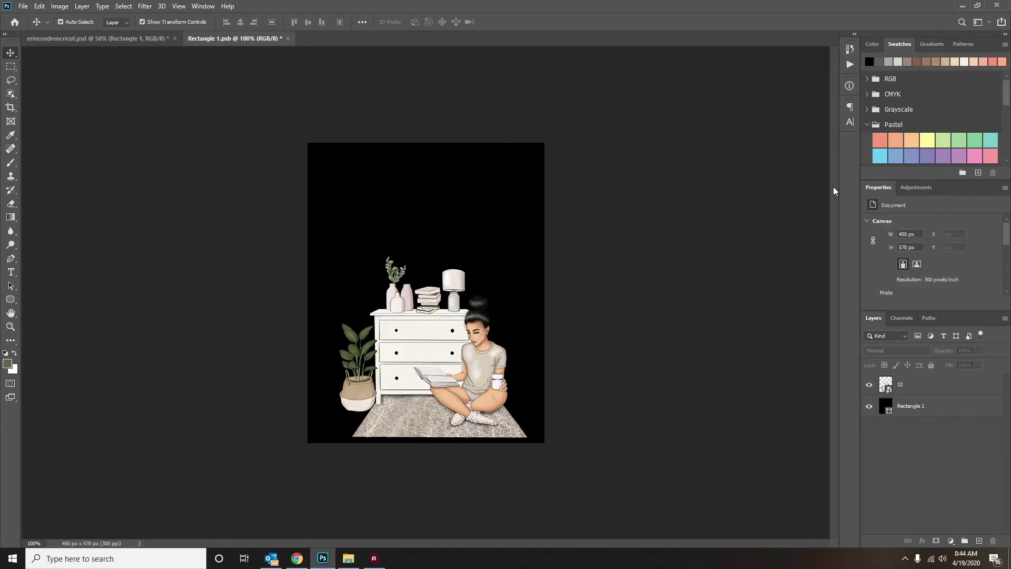
Place brush-stroke texture 6 on the canvas and send it backward behind scene 12.
key(alt+Tab)
drag(848, 242, 432, 306)
click(81, 7)
click(11, 53)
click(82, 6)
mouse_move(174, 294)
click(217, 314)
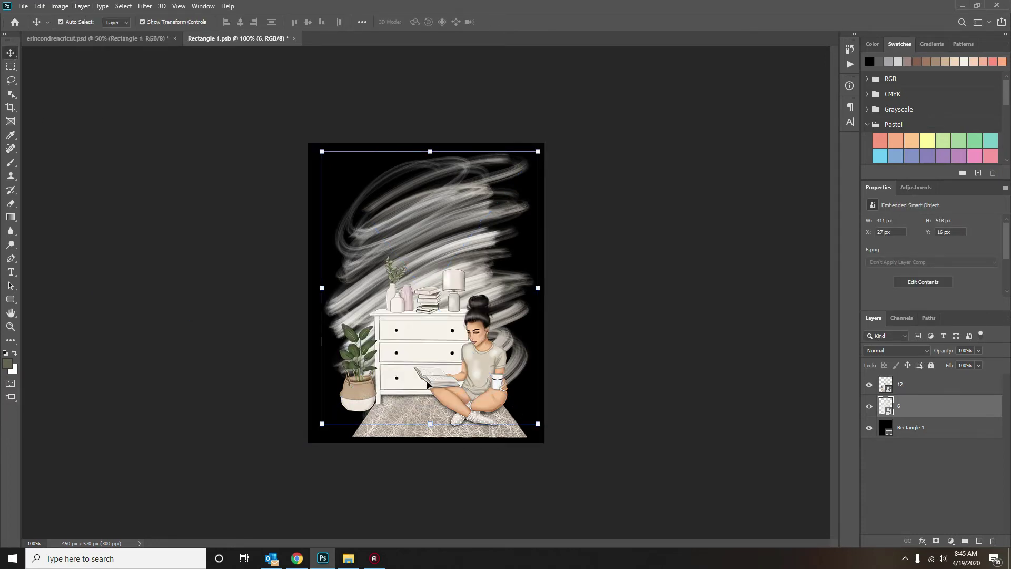
Fill the background rectangle with beige d9cfbd sampled from the woman's shirt, and save and close the smart object.
click(887, 433)
click(873, 253)
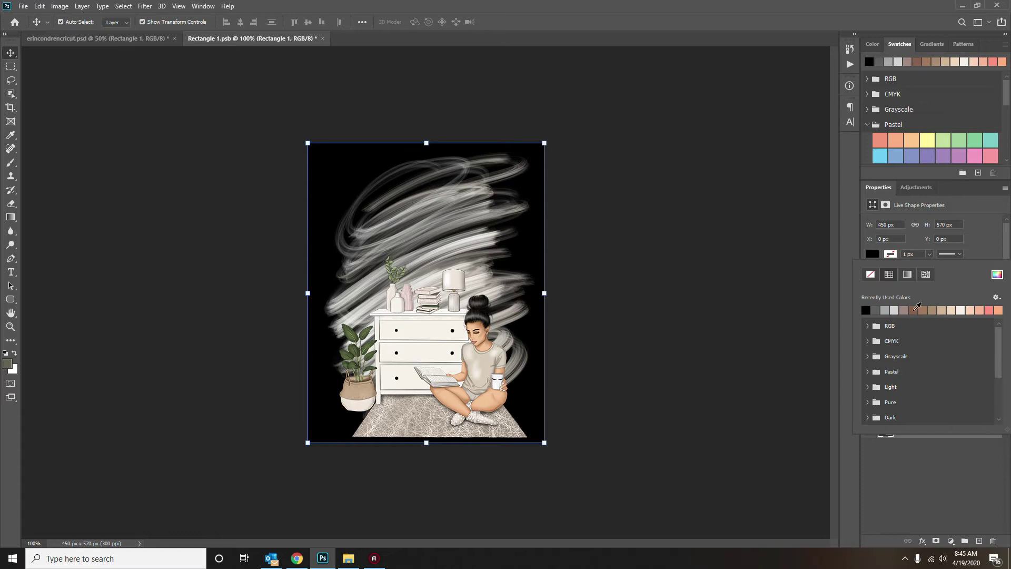
click(997, 274)
click(616, 125)
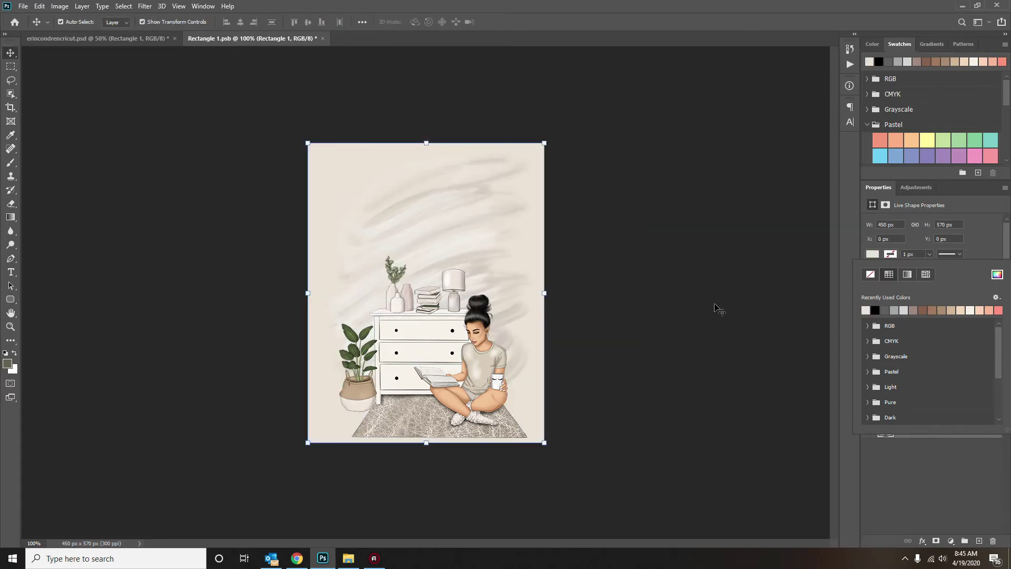
click(996, 274)
click(482, 371)
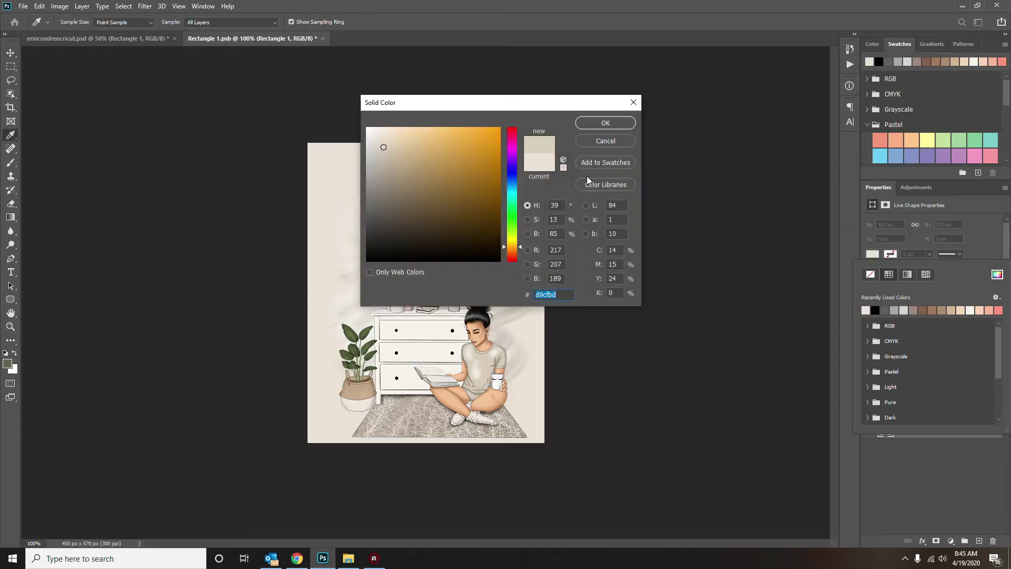
click(611, 127)
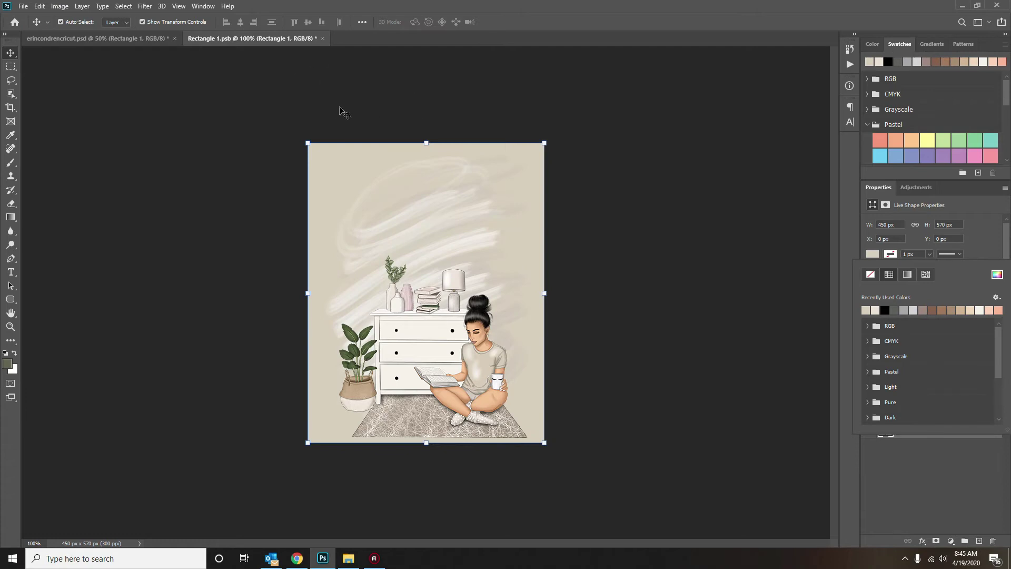
click(322, 38)
click(456, 206)
Open the second top-row rectangle's smart object contents and place scene 5 from the Scenes folder.
click(395, 218)
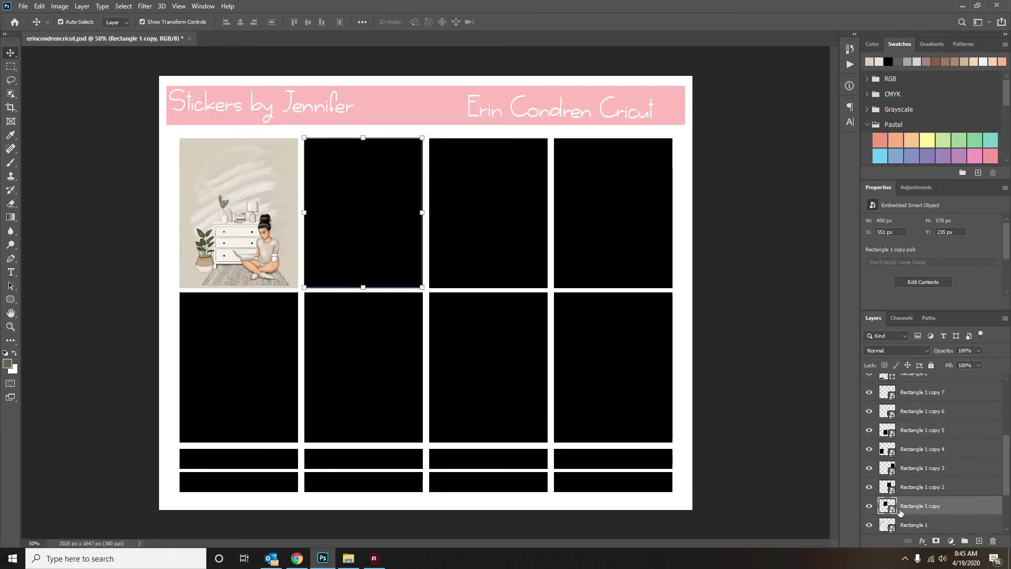
double_click(888, 505)
click(348, 558)
click(482, 204)
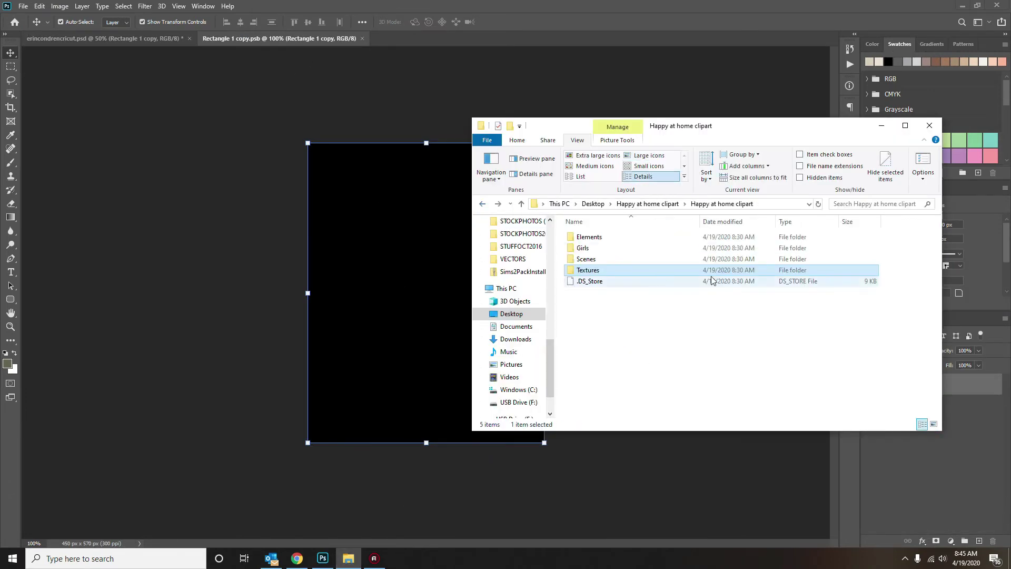
double_click(585, 258)
scroll(758, 327, down, 5)
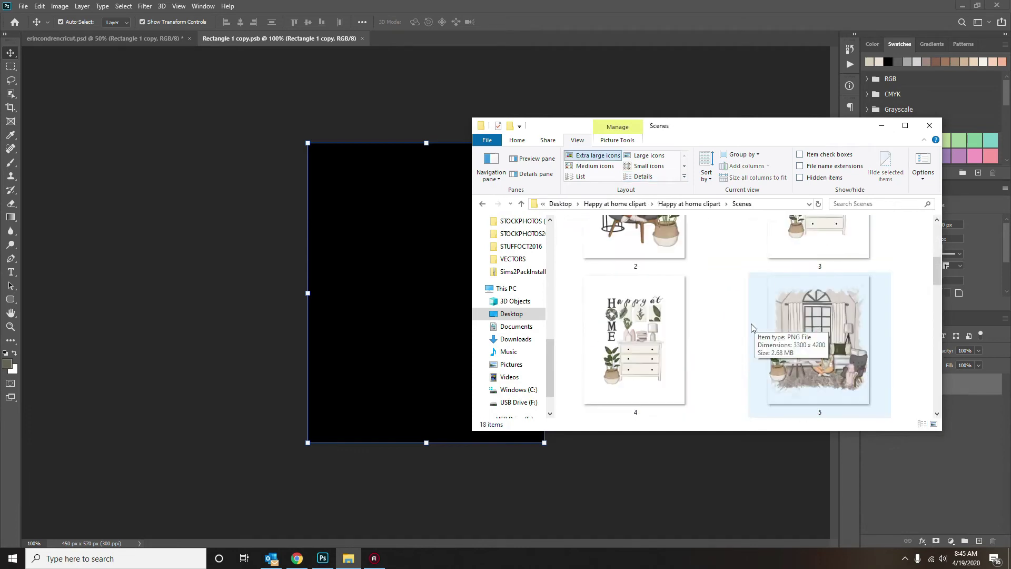
drag(790, 363, 413, 389)
key(Return)
Place green texture 1 from the Textures folder over scene 5.
click(348, 558)
click(482, 204)
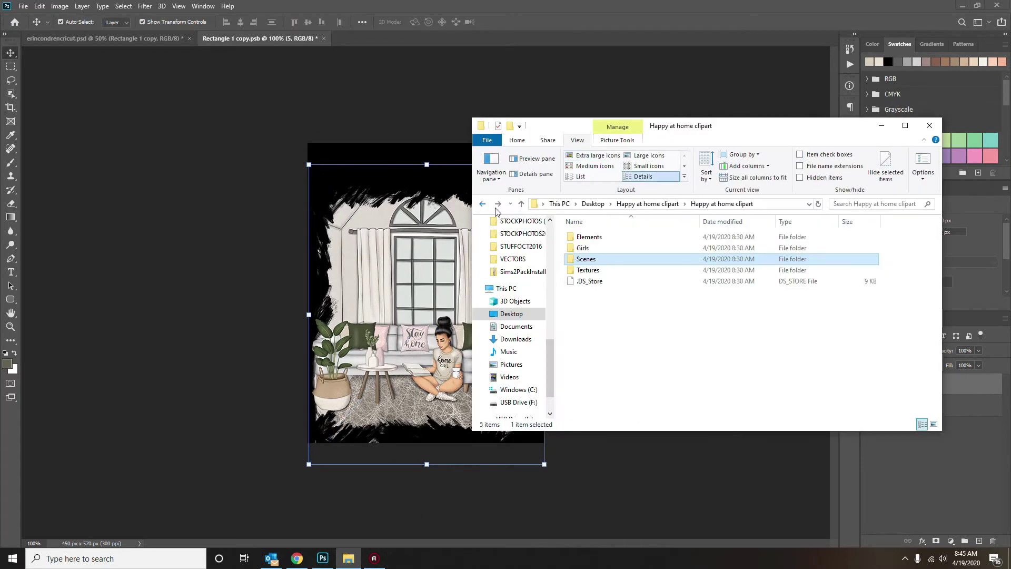
double_click(587, 270)
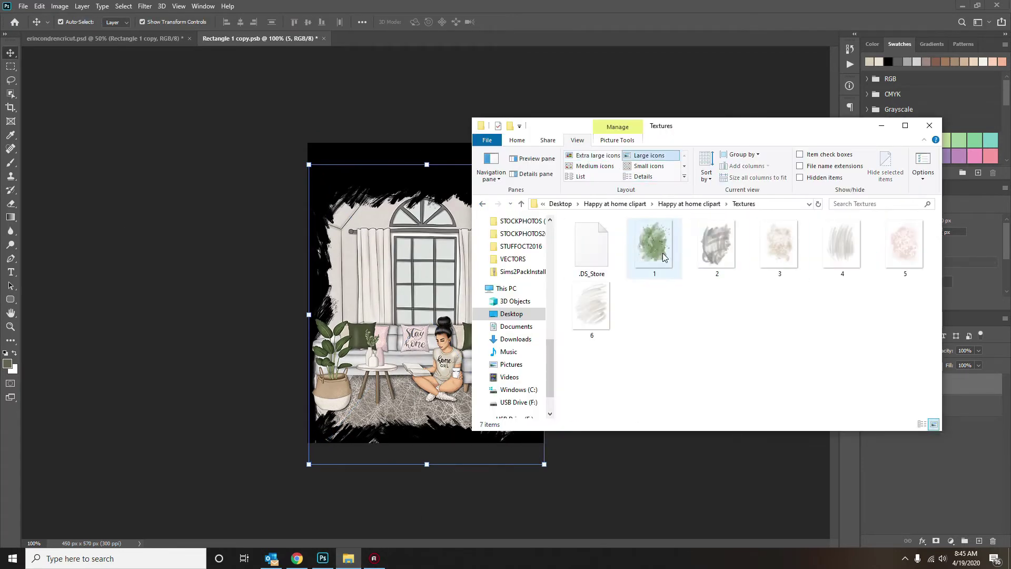
drag(662, 257, 421, 295)
key(Return)
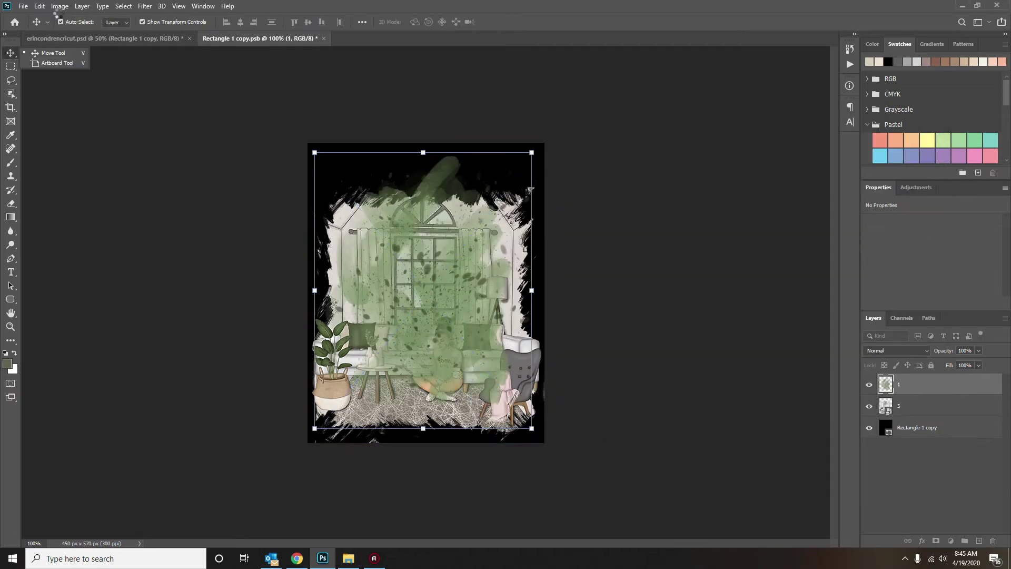
Send green texture 1 backward behind scene 5 and fill the background rectangle with a medium grey.
click(82, 6)
click(221, 314)
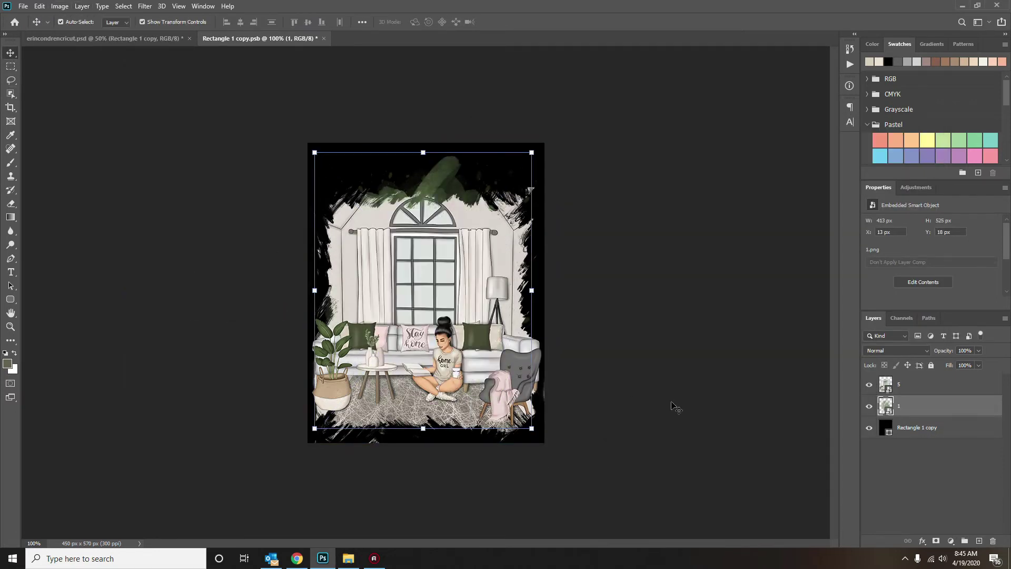
click(912, 433)
click(871, 254)
click(997, 274)
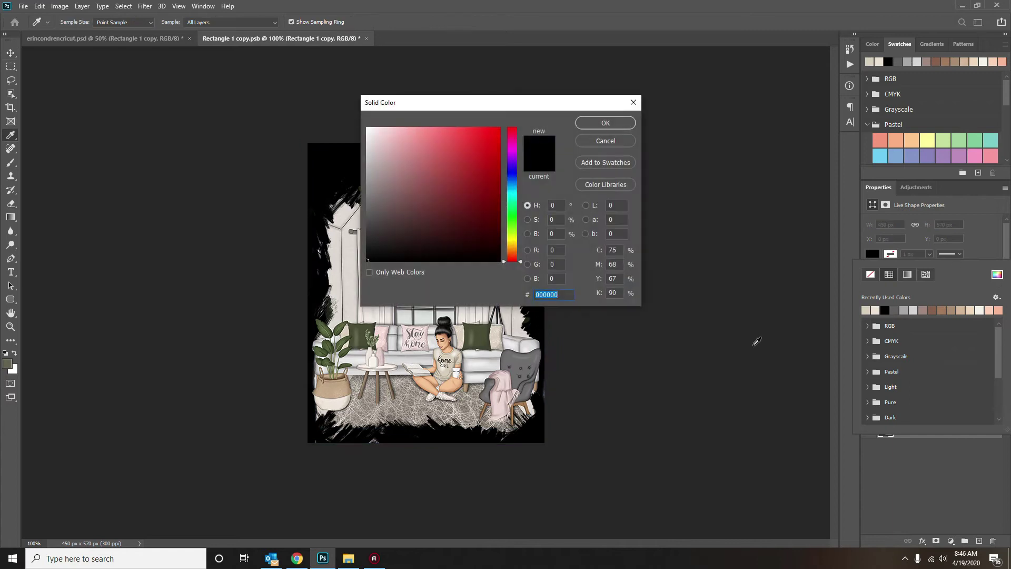
click(623, 121)
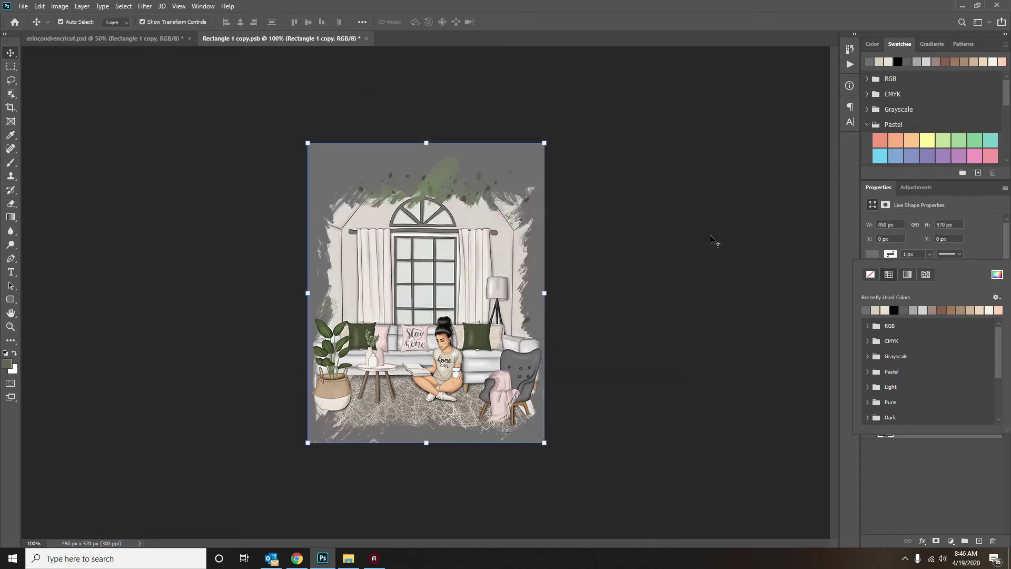
Delete the green texture 1 layer, and save and close the smart object.
click(715, 241)
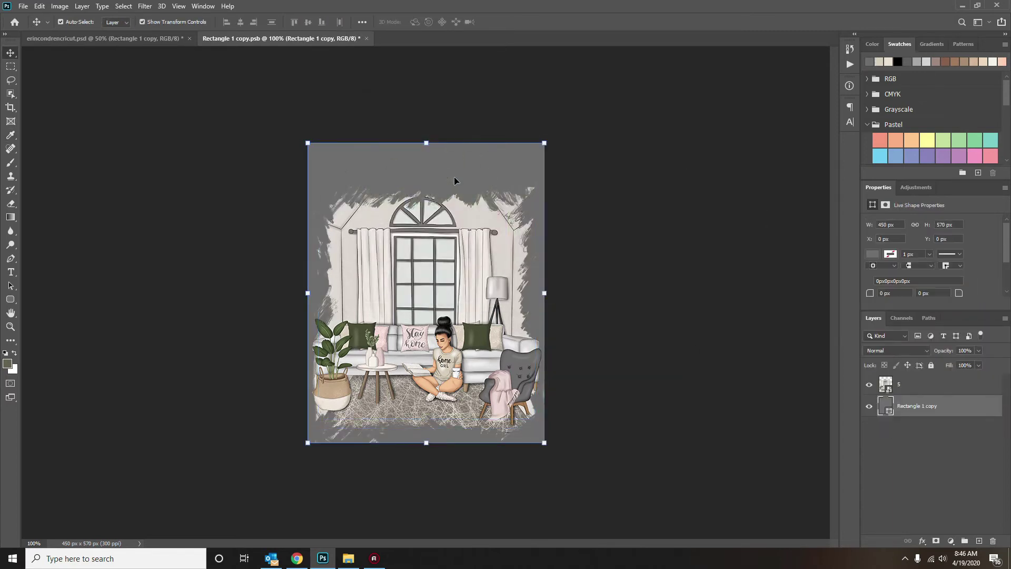
click(366, 39)
click(456, 209)
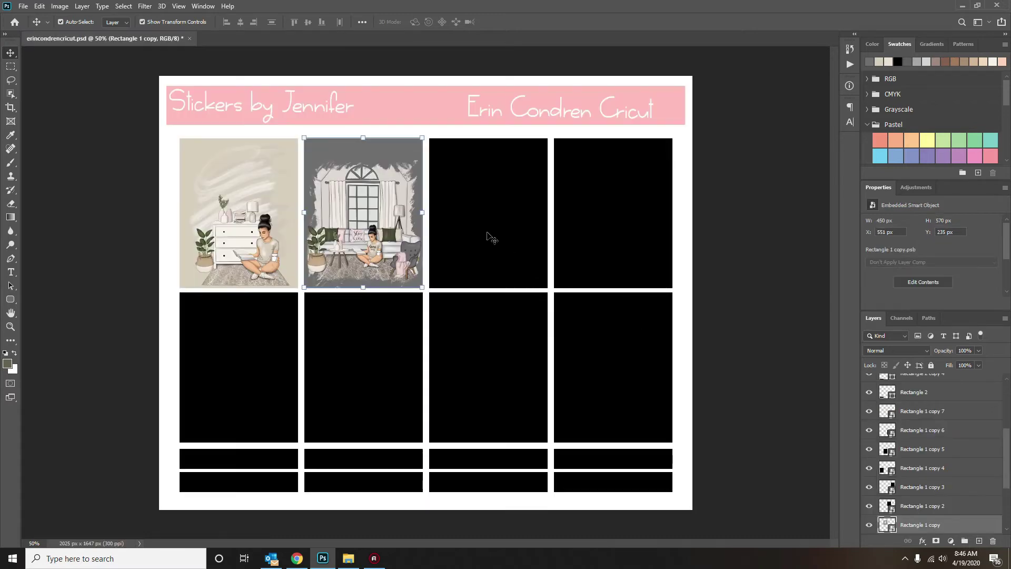
Open the third top-row rectangle's smart object contents and place scene 10 from the Scenes folder.
double_click(490, 237)
key(alt+Tab)
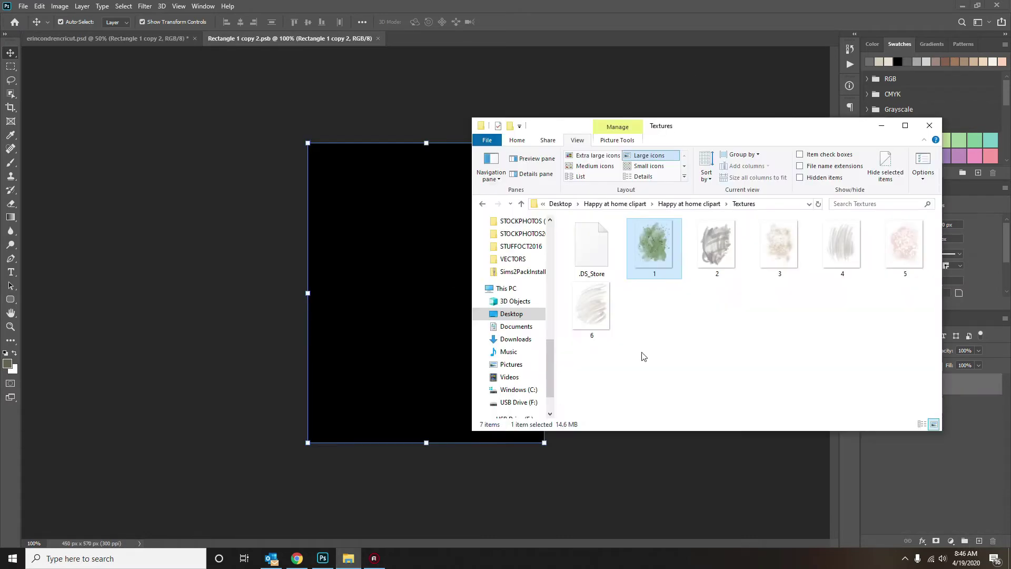
click(483, 204)
double_click(518, 253)
scroll(816, 355, down, 5)
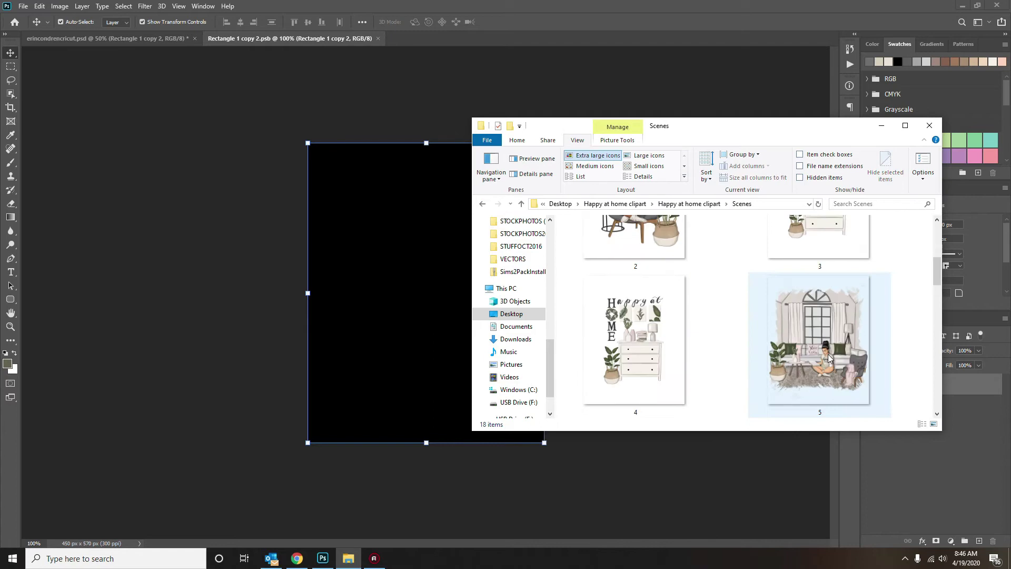
scroll(813, 355, down, 8)
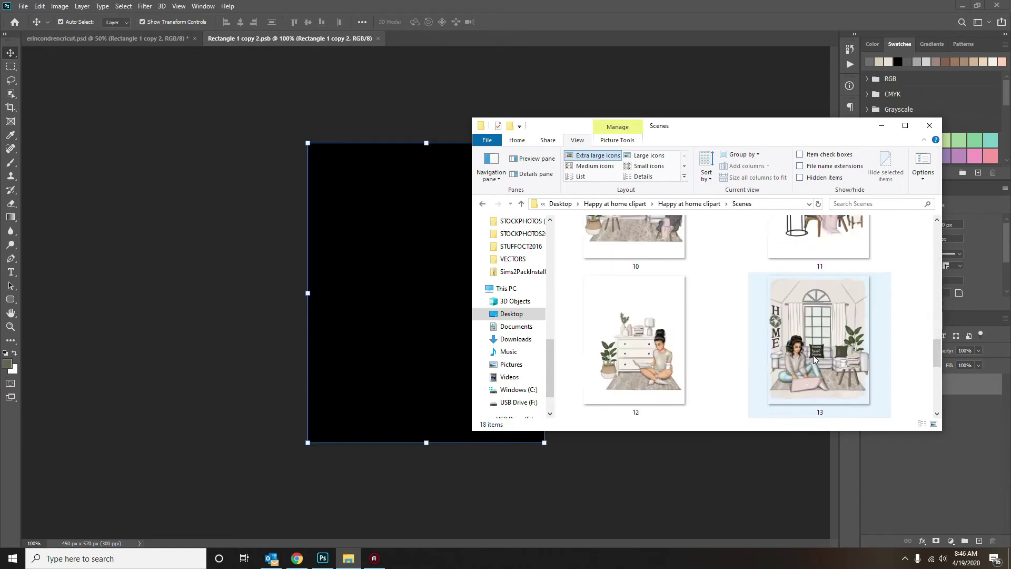
scroll(746, 349, down, 2)
scroll(744, 349, up, 3)
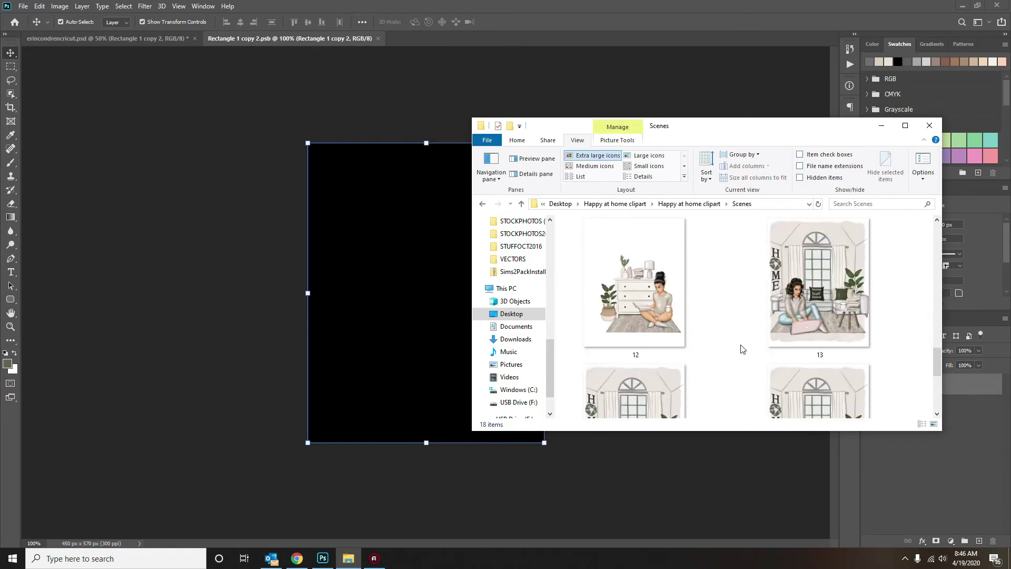
drag(653, 311, 442, 353)
click(11, 53)
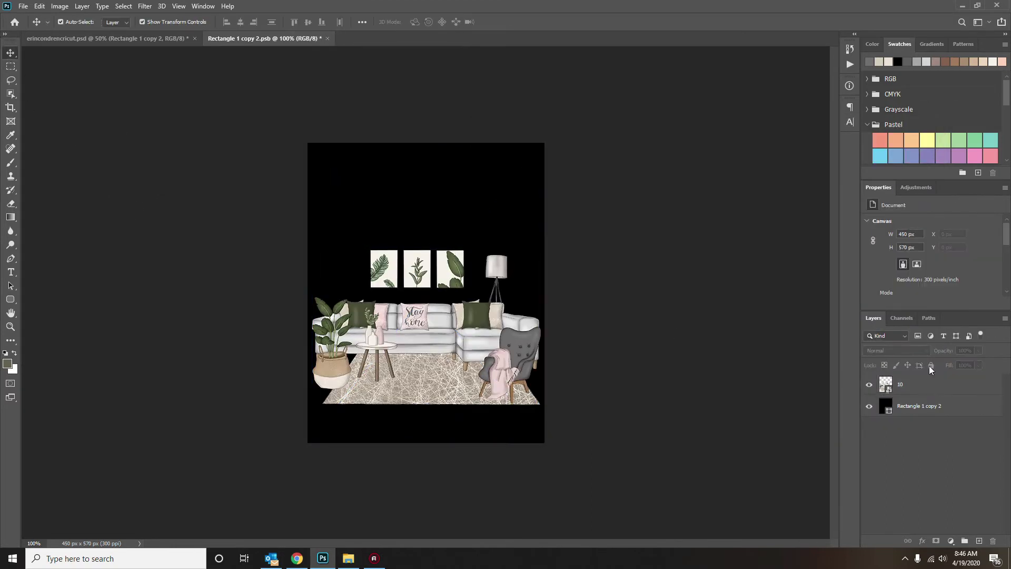
Place grey brush-stroke texture 2 from the Textures folder and send it backward behind scene 10.
click(348, 558)
scroll(779, 313, up, 2)
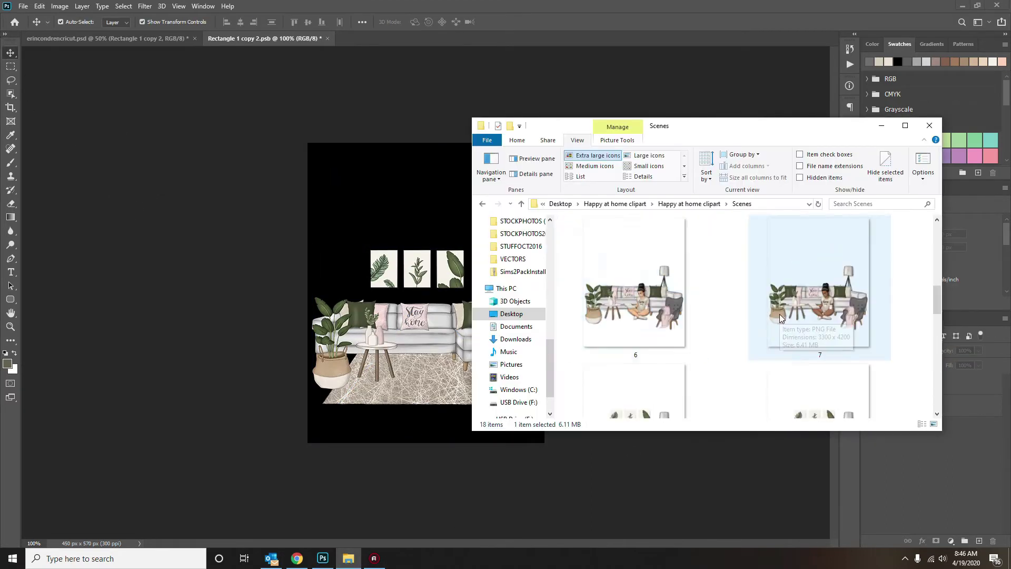
click(481, 205)
double_click(587, 270)
click(706, 226)
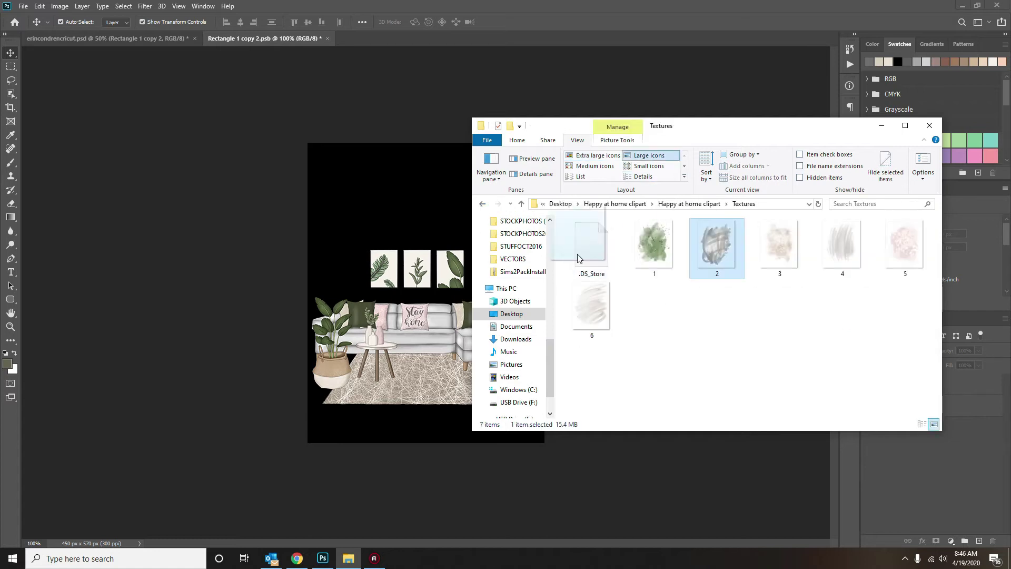
click(323, 558)
key(Return)
click(81, 6)
mouse_move(188, 307)
click(217, 314)
Fill the background rectangle with off-white fff8f5, and save and close the smart object.
click(900, 422)
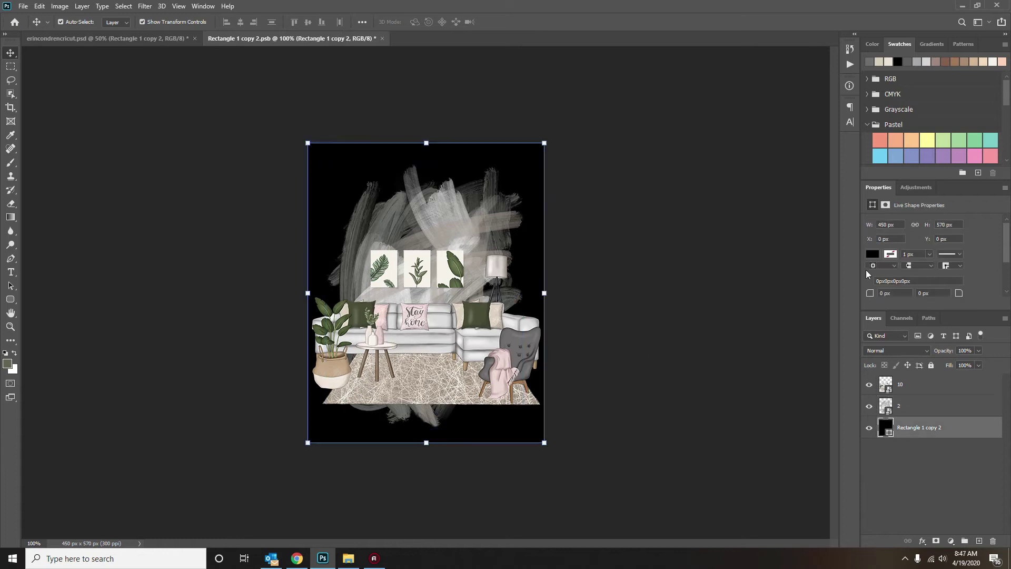
click(872, 253)
click(998, 274)
click(377, 129)
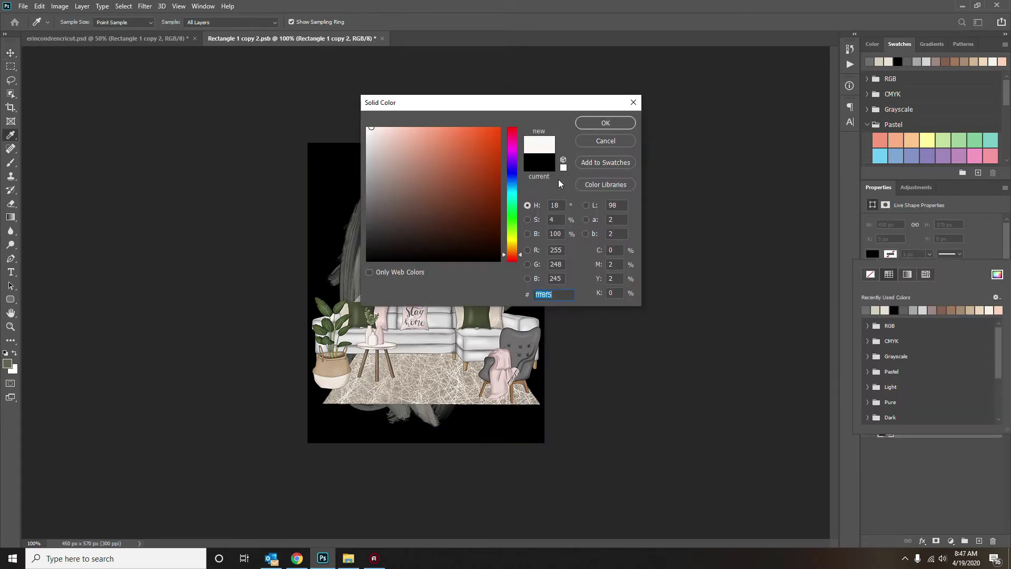
click(591, 124)
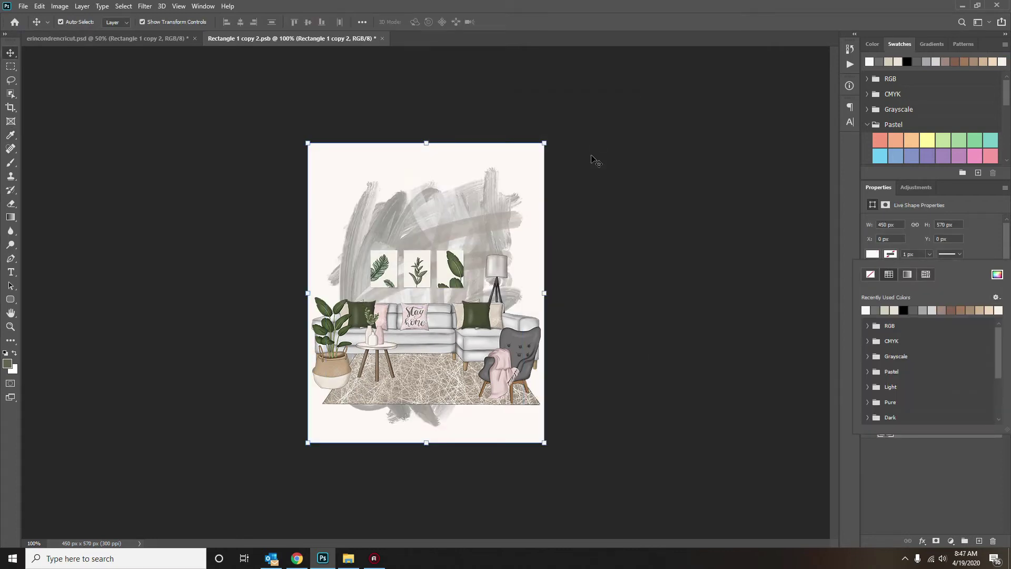
key(ctrl+s)
key(ctrl+w)
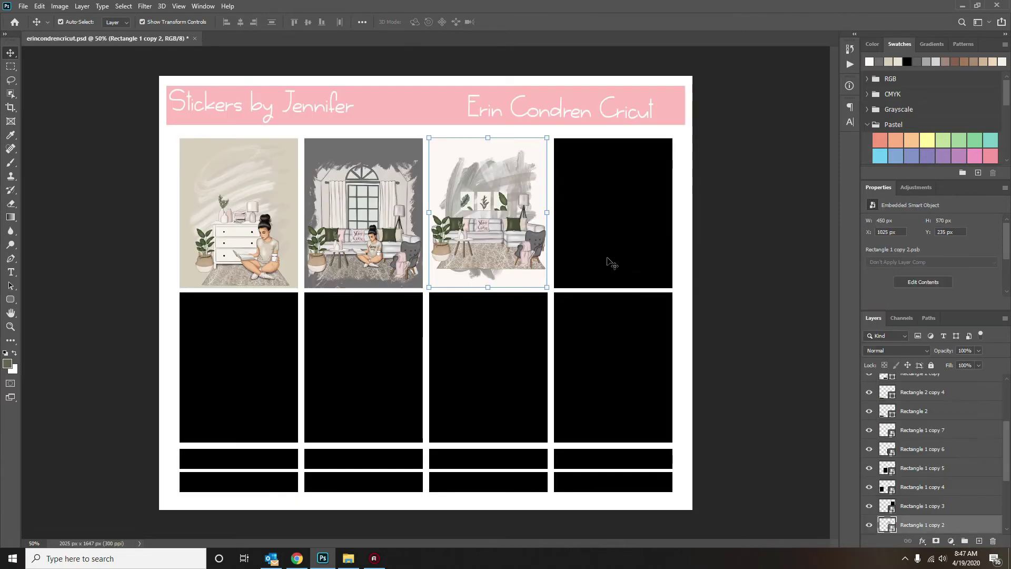
Open the fourth top-row rectangle's smart object contents and go to the Scenes clipart folder.
click(899, 511)
double_click(887, 505)
click(348, 558)
key(BackSpace)
double_click(587, 270)
click(483, 204)
click(586, 262)
double_click(586, 259)
Place scene 11, the grey armchair with lamp and plant, on the canvas.
scroll(722, 298, down, 5)
click(763, 343)
scroll(763, 342, down, 2)
drag(777, 341, 387, 351)
click(12, 55)
drag(257, 244, 240, 257)
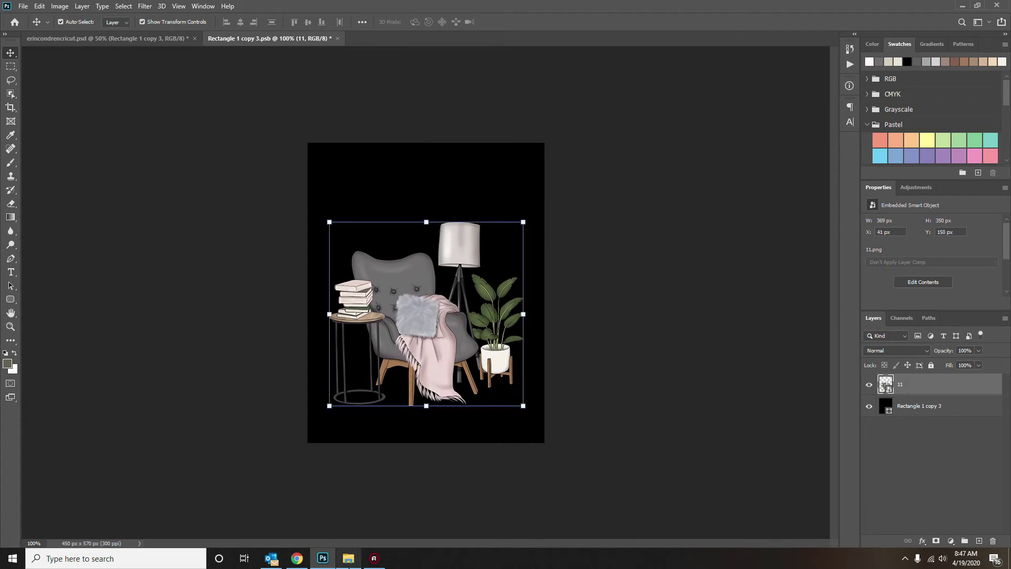
Place texture 3 from the Textures folder and send it backward behind scene 11.
click(348, 558)
click(482, 203)
double_click(733, 279)
click(768, 242)
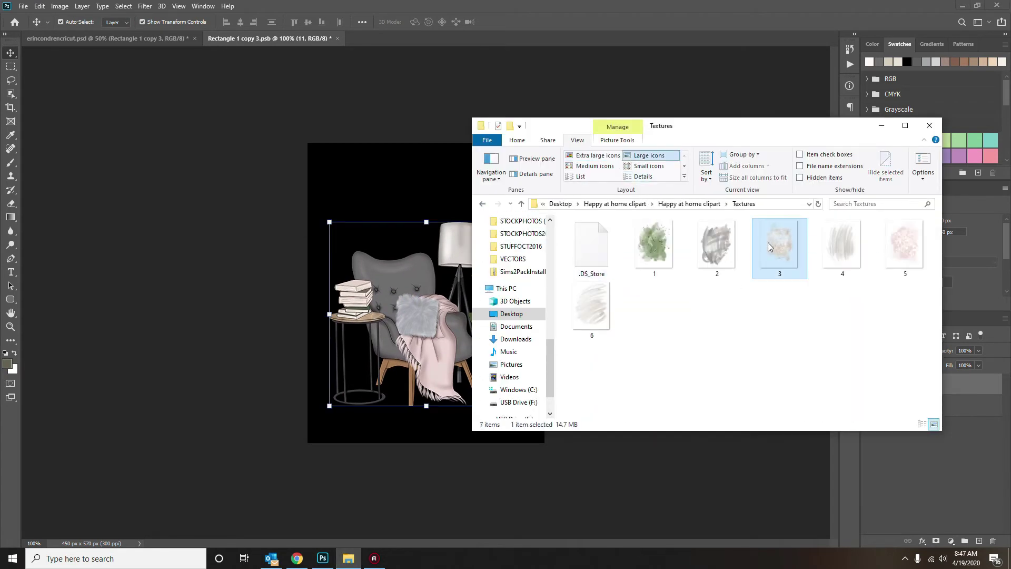
drag(768, 242, 420, 293)
click(10, 53)
click(81, 6)
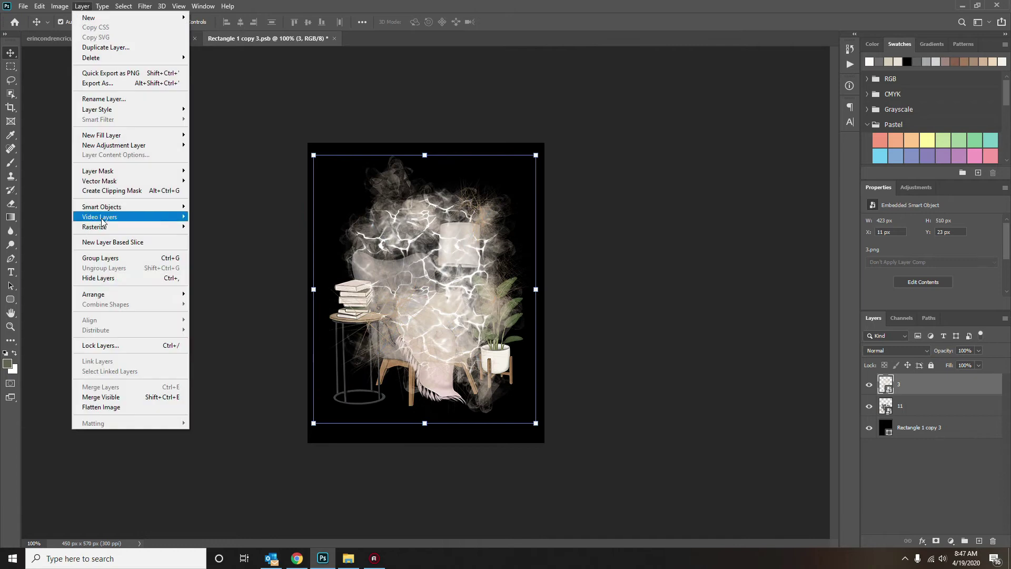
click(210, 314)
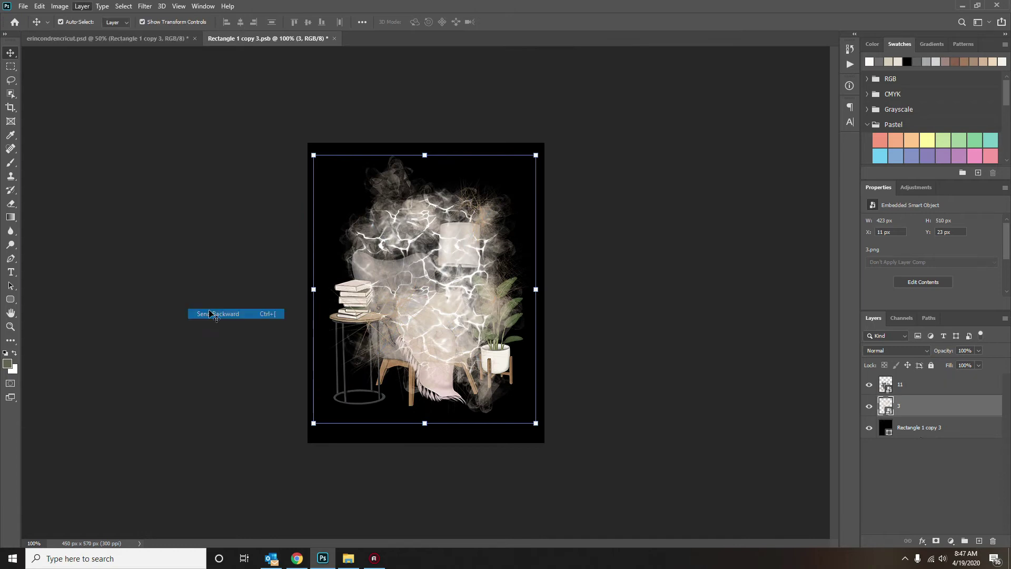
Fill the background rectangle with pink ebd6d3 sampled from the blanket, and save and close the smart object.
click(889, 433)
click(890, 255)
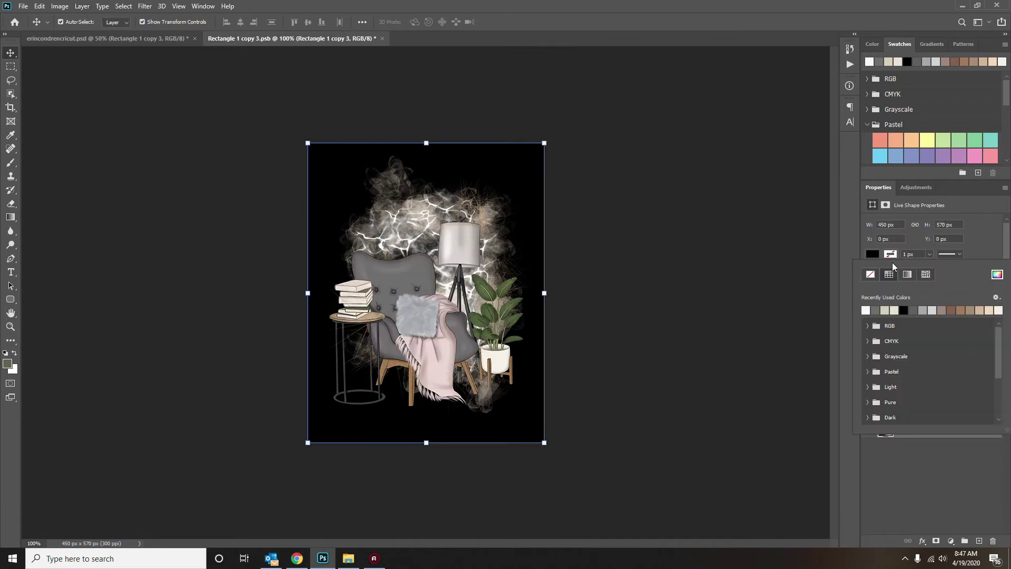
click(997, 274)
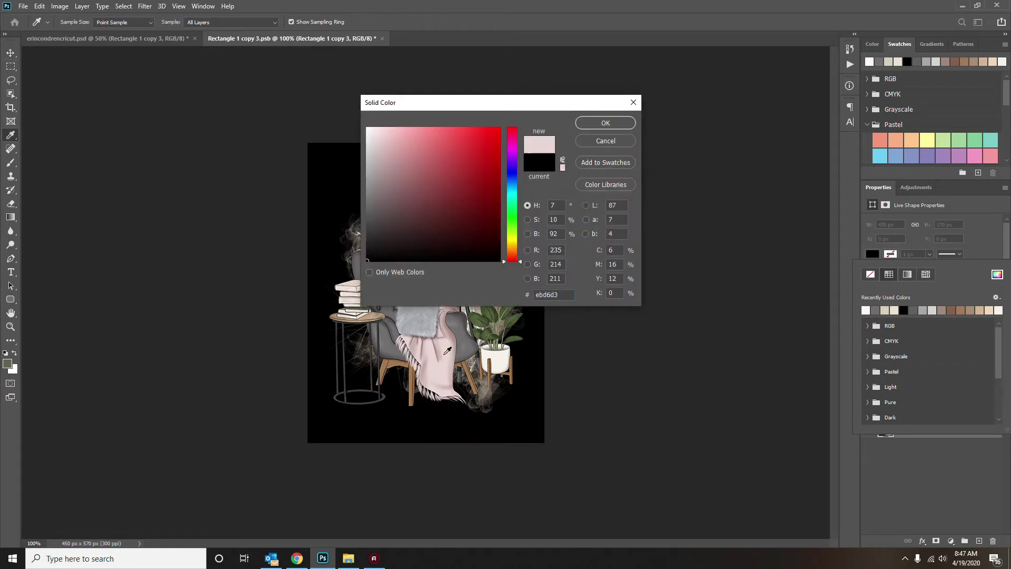
key(Return)
click(382, 39)
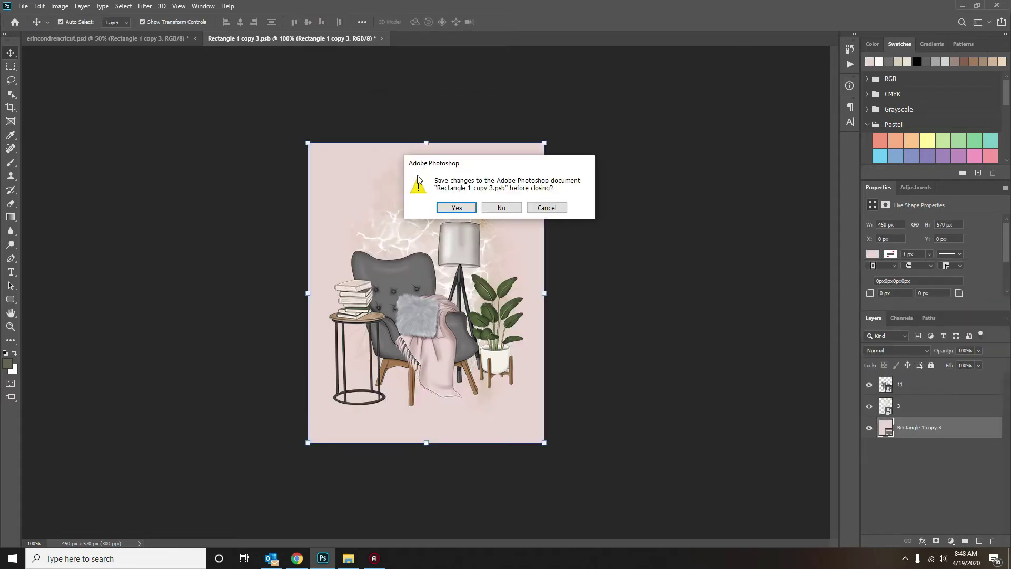
click(457, 207)
Open the first second-row rectangle's smart object contents and place scene 6 from the Scenes folder.
click(215, 400)
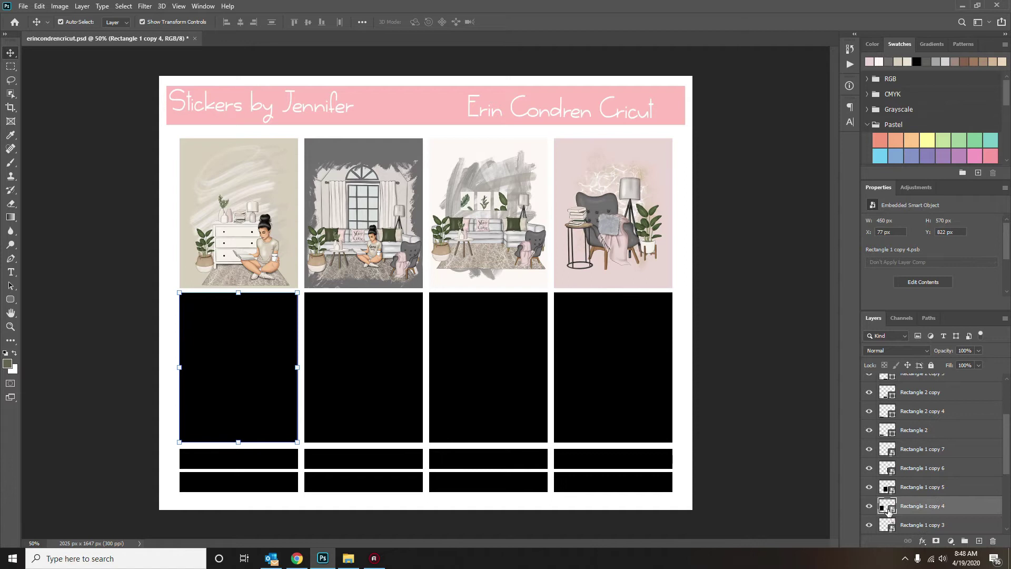
double_click(888, 509)
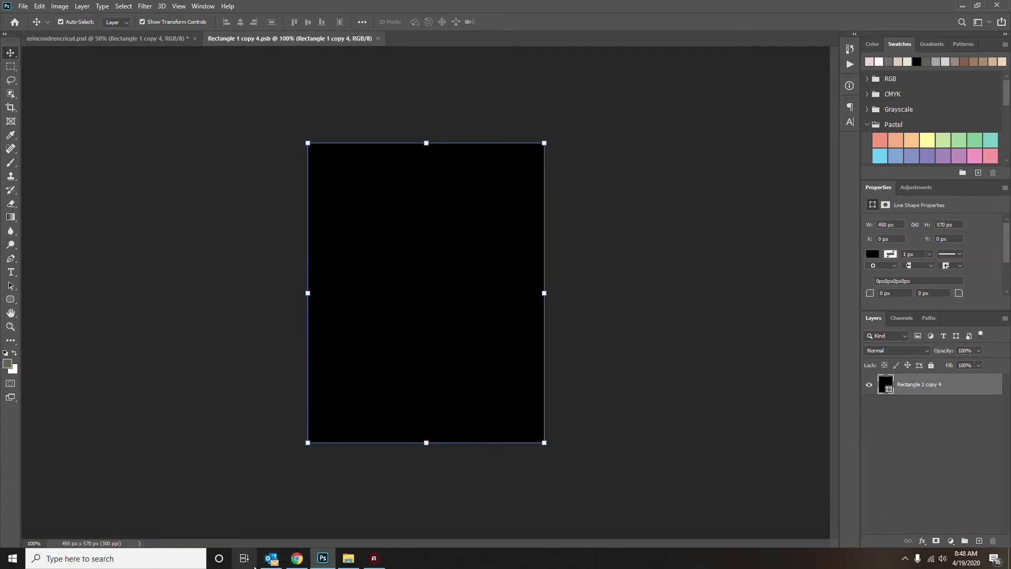
click(349, 558)
click(482, 204)
double_click(590, 260)
scroll(716, 311, down, 3)
scroll(677, 338, down, 5)
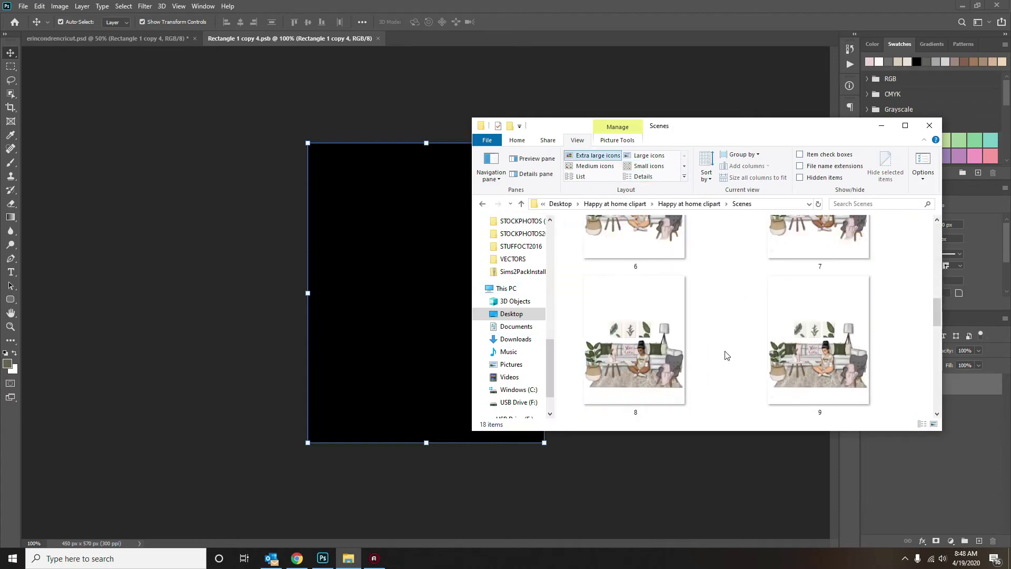
scroll(645, 352, up, 10)
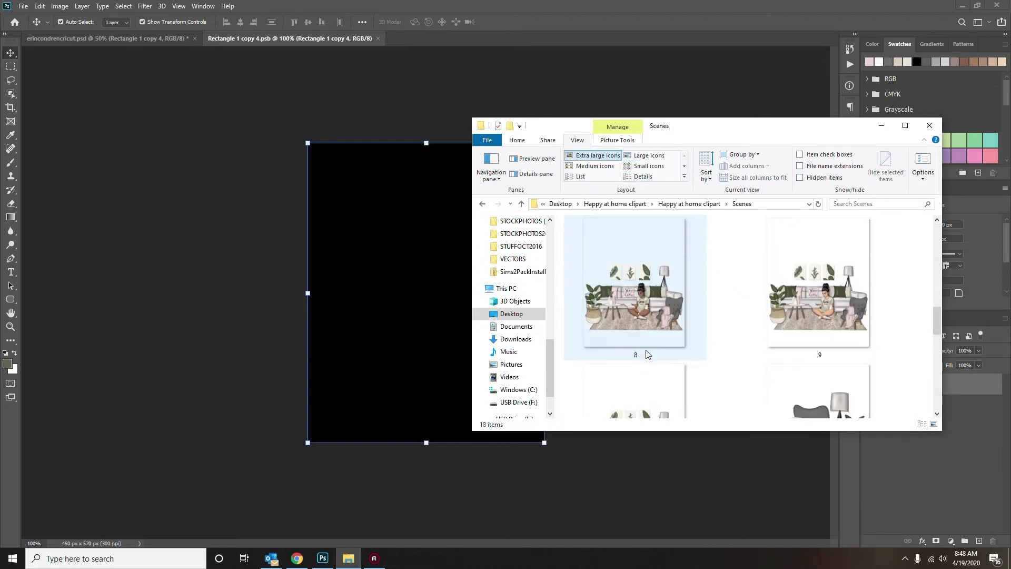
drag(647, 357, 415, 375)
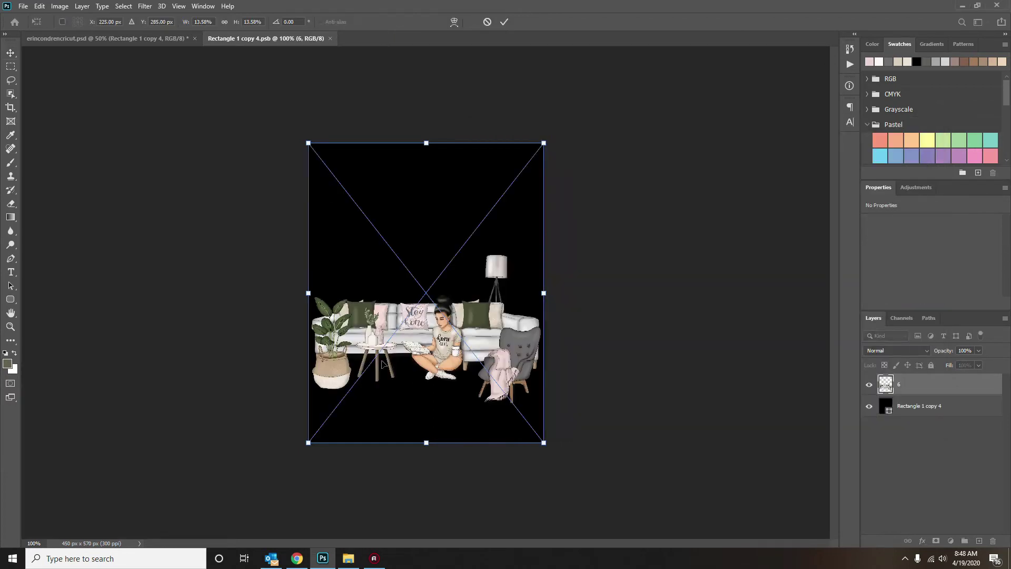
click(764, 359)
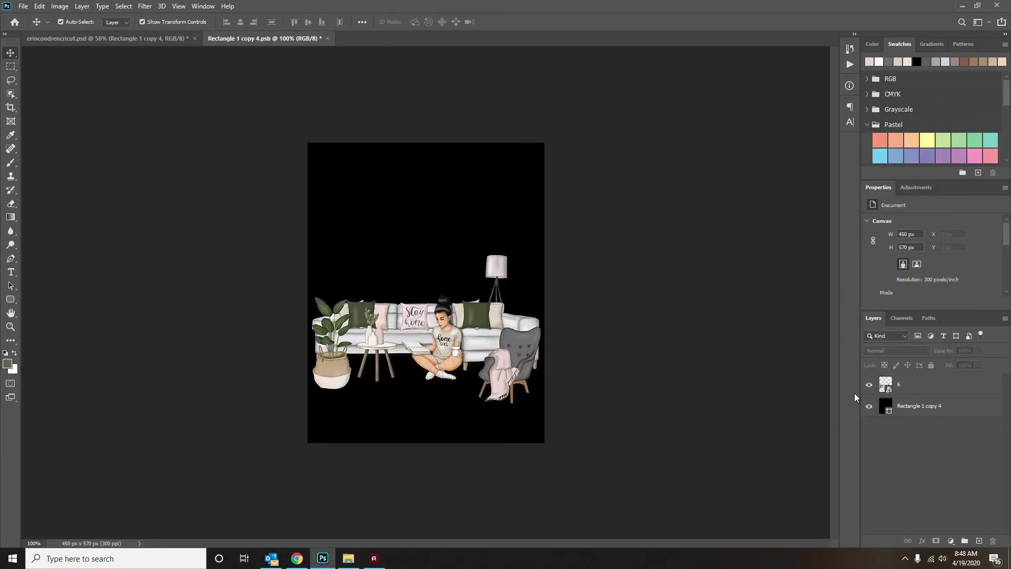
Place brush-stroke texture 4 from the Textures folder and send it backward behind scene 6.
key(alt+Tab)
click(482, 204)
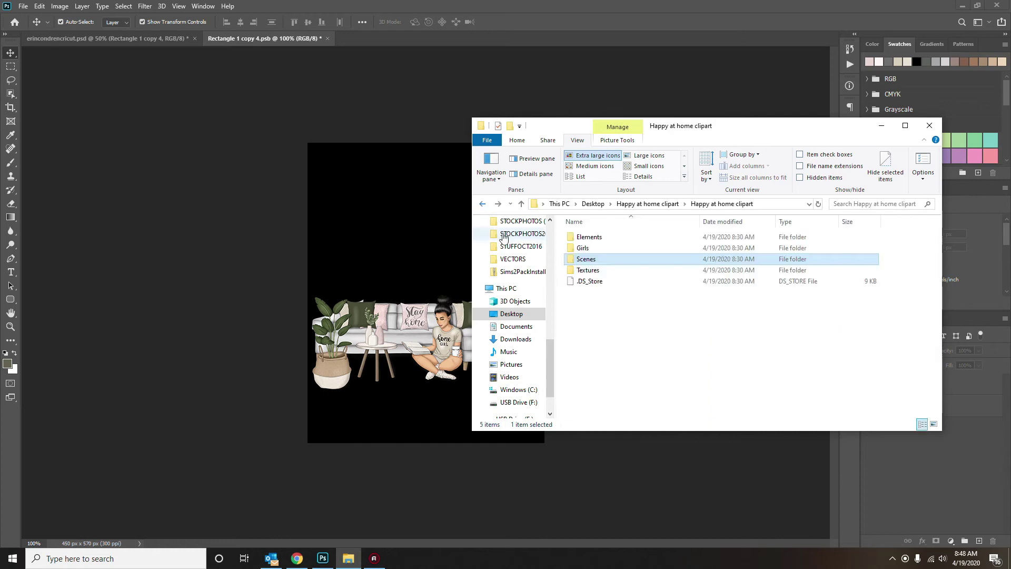
double_click(585, 273)
drag(841, 245, 425, 284)
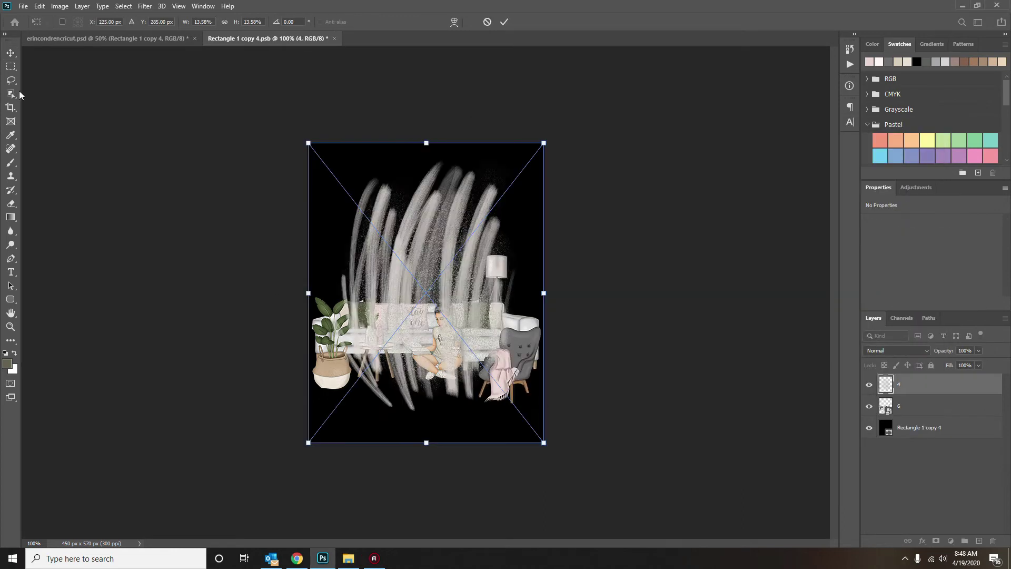
click(81, 6)
mouse_move(108, 292)
click(371, 317)
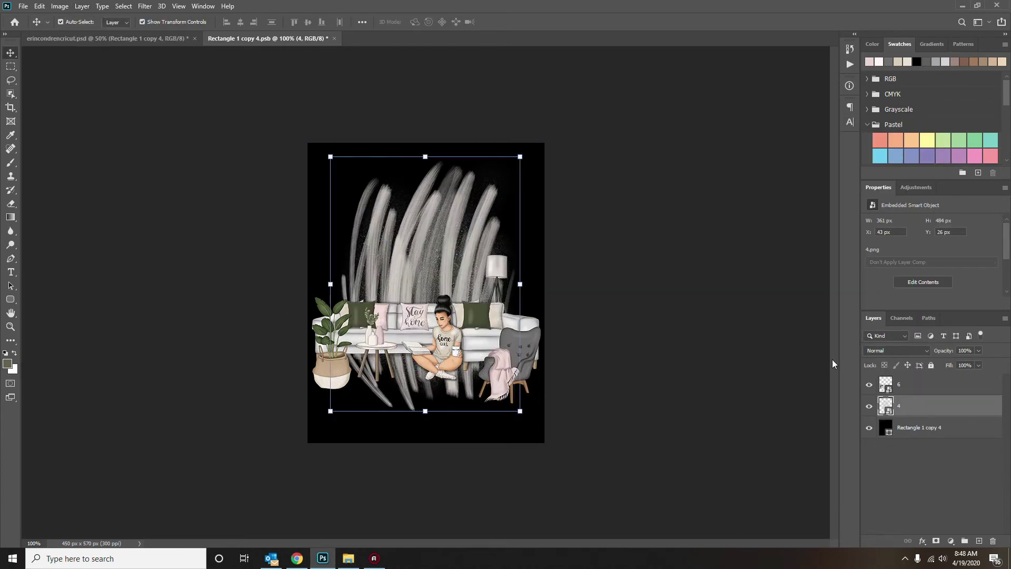
Fill the background rectangle with tan sampled from the plant basket, and save and close the smart object.
click(888, 431)
click(872, 253)
click(997, 274)
click(337, 364)
click(606, 122)
click(382, 38)
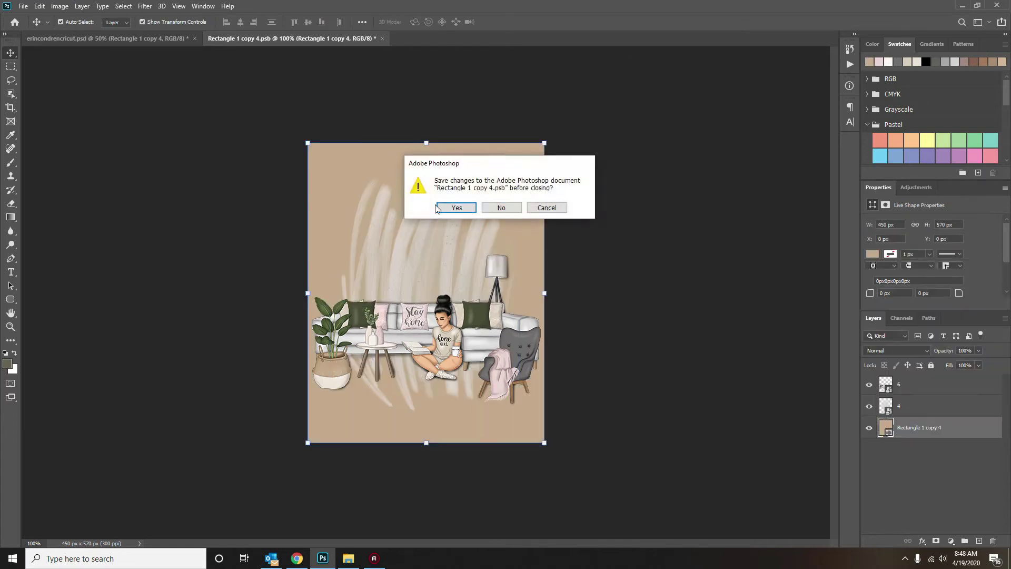
click(458, 207)
Reopen the first second-row rectangle's smart object contents and delete scene 6.
click(348, 346)
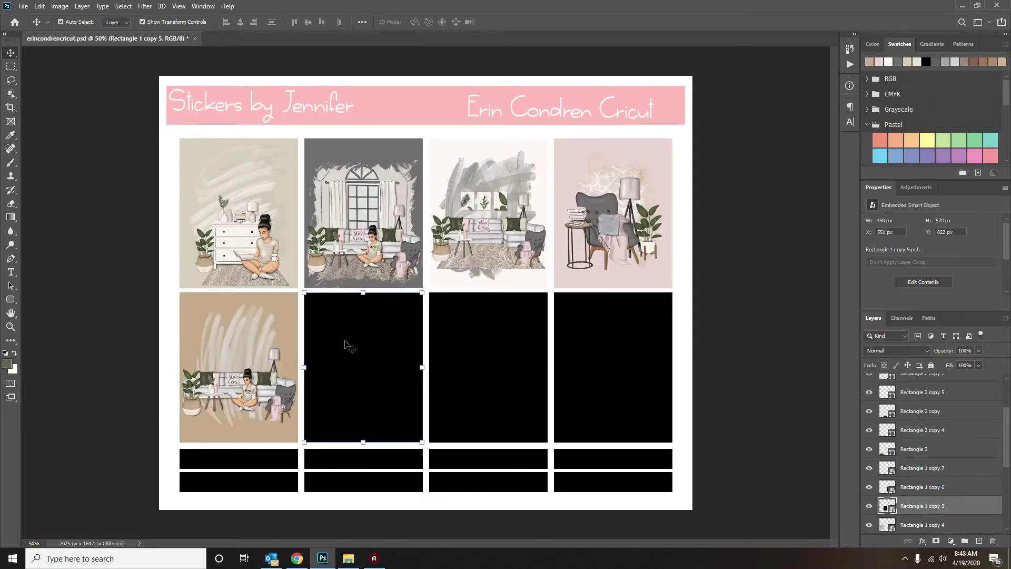
double_click(905, 526)
double_click(891, 527)
click(444, 407)
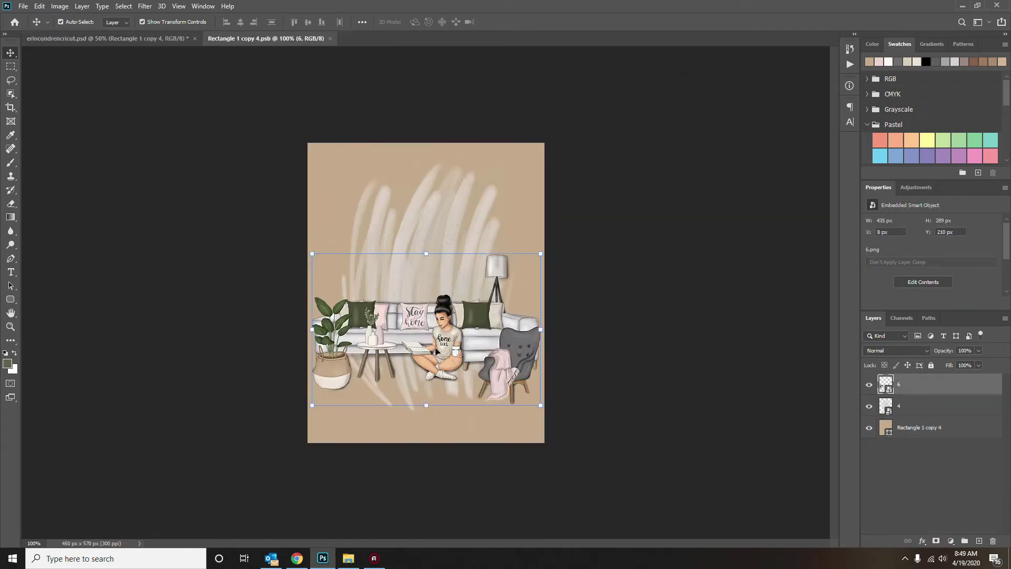
key(Delete)
Place scene 4, the "Happy at HOME" dresser, from the Scenes folder over the brush strokes, and save and close the smart object.
click(348, 558)
click(483, 204)
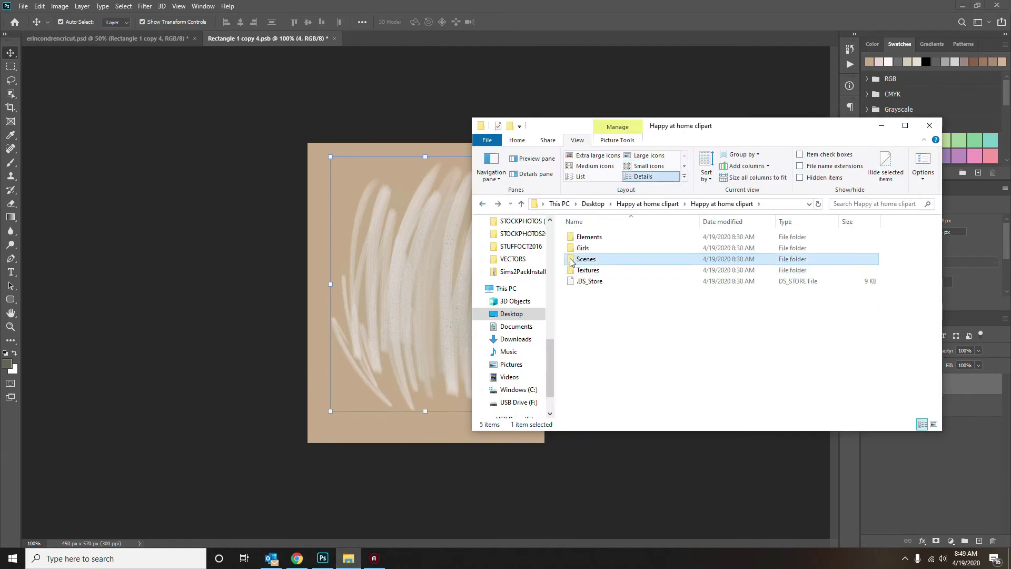
double_click(585, 323)
scroll(723, 295, down, 5)
scroll(722, 295, up, 8)
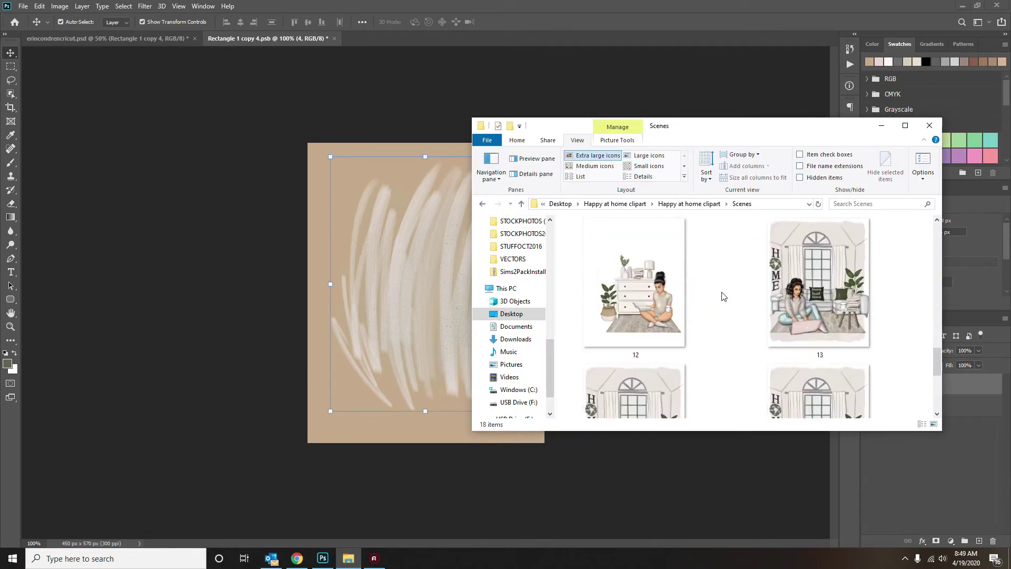
drag(679, 316, 441, 404)
key(Return)
click(334, 38)
click(523, 207)
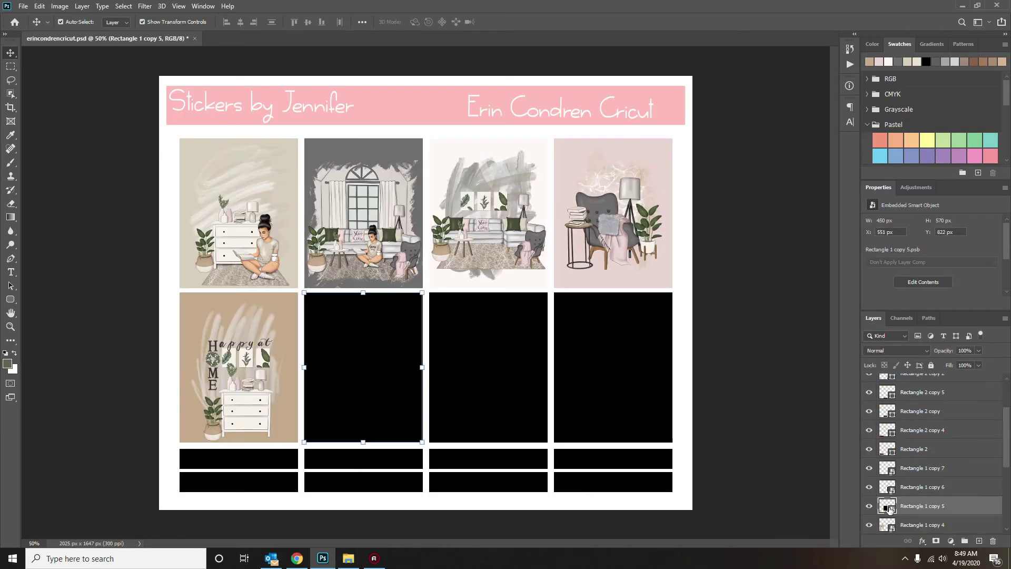
Open the second second-row rectangle's smart object contents and place scene 13 from the Scenes folder.
double_click(888, 506)
key(alt+Tab)
scroll(743, 357, down, 1)
scroll(743, 356, up, 6)
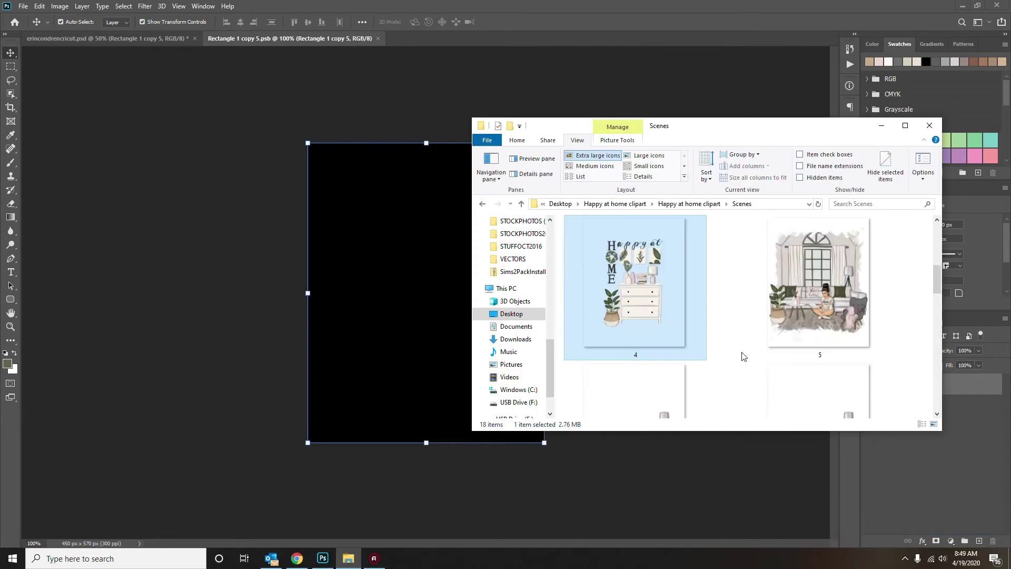
scroll(742, 357, up, 2)
scroll(742, 356, down, 8)
scroll(742, 356, down, 3)
drag(810, 308, 405, 350)
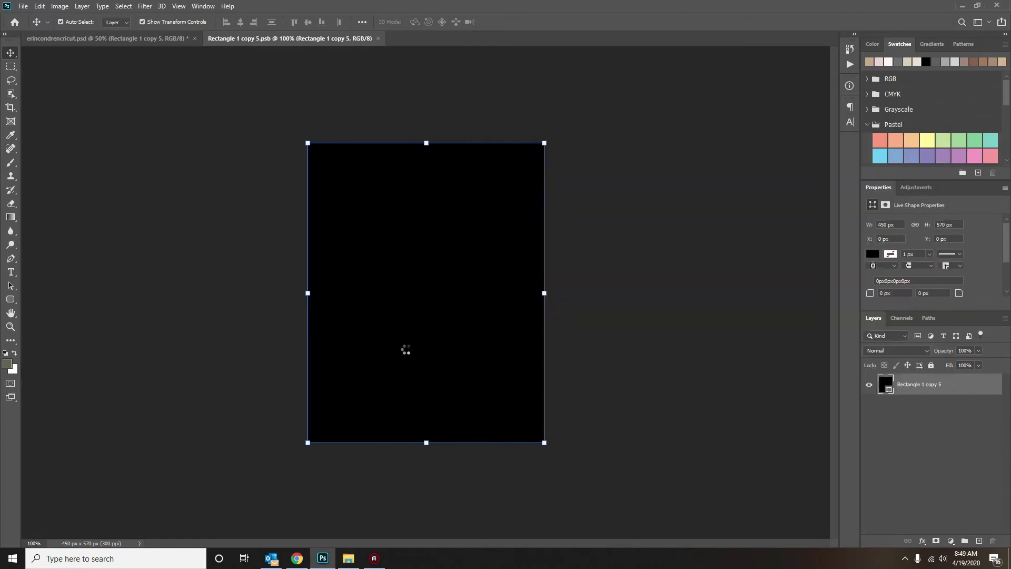
key(Return)
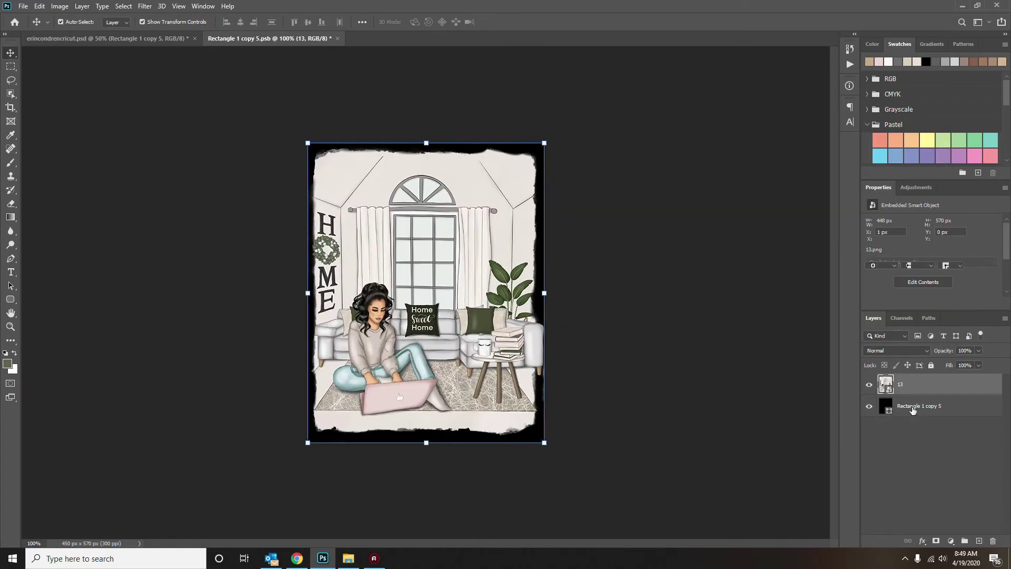
Fill the background rectangle with taupe afa098 sampled from scene 13, and save and close the smart object.
click(916, 406)
click(873, 254)
click(997, 274)
click(384, 165)
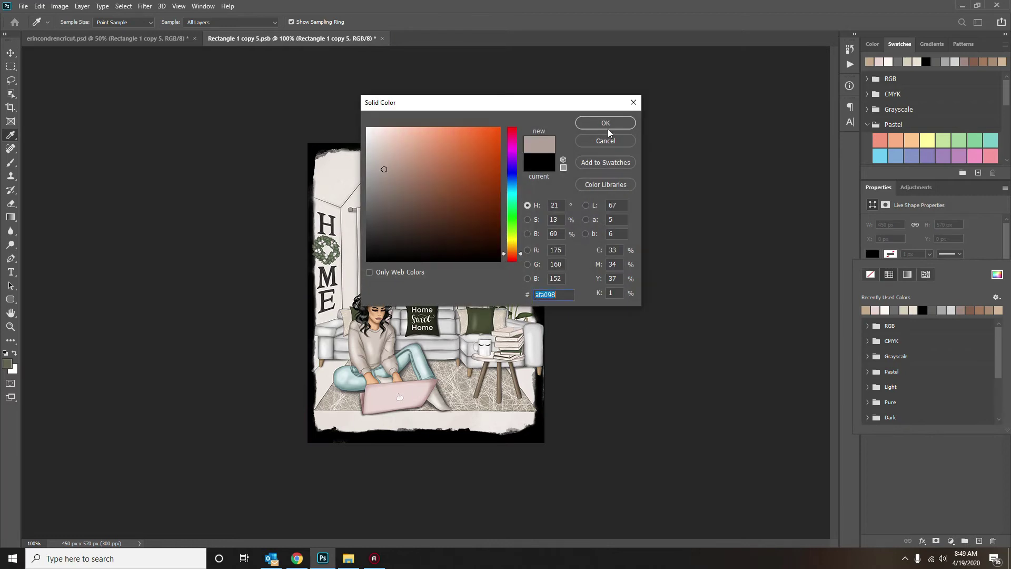
click(605, 124)
click(382, 38)
click(457, 207)
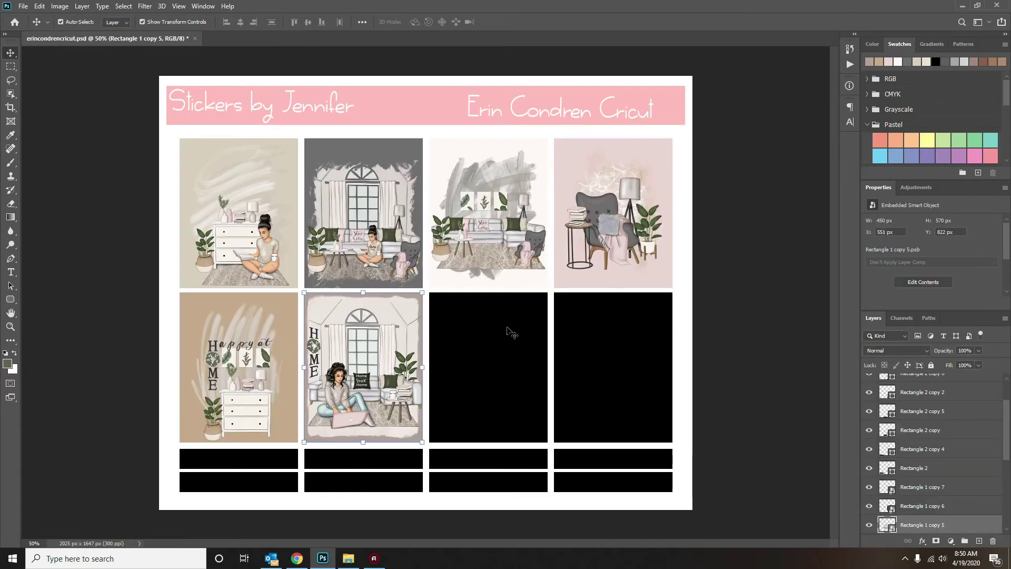
Open the third second-row rectangle's smart object contents and place the window room, element 4 from the Elements folder.
double_click(891, 507)
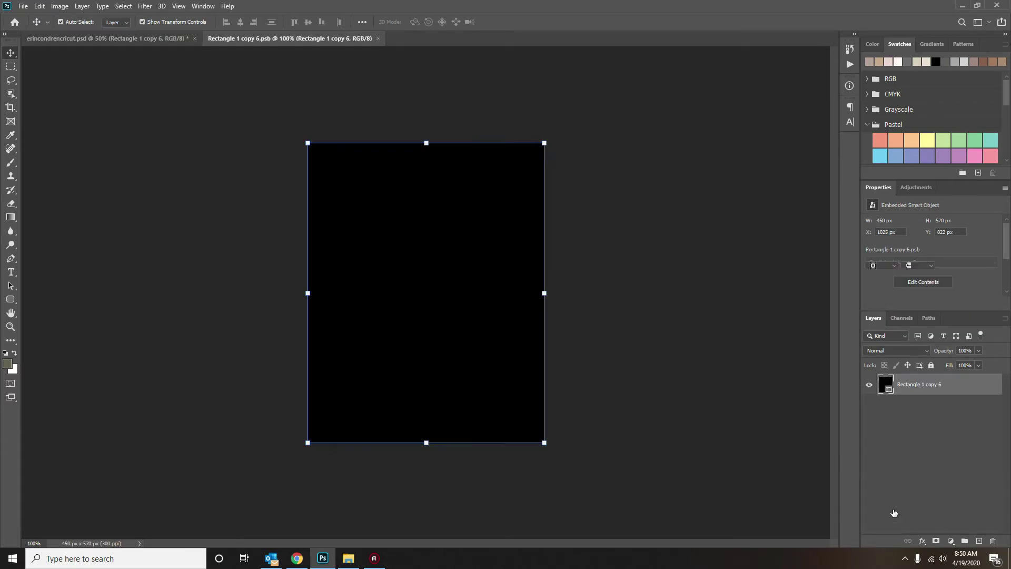
click(348, 558)
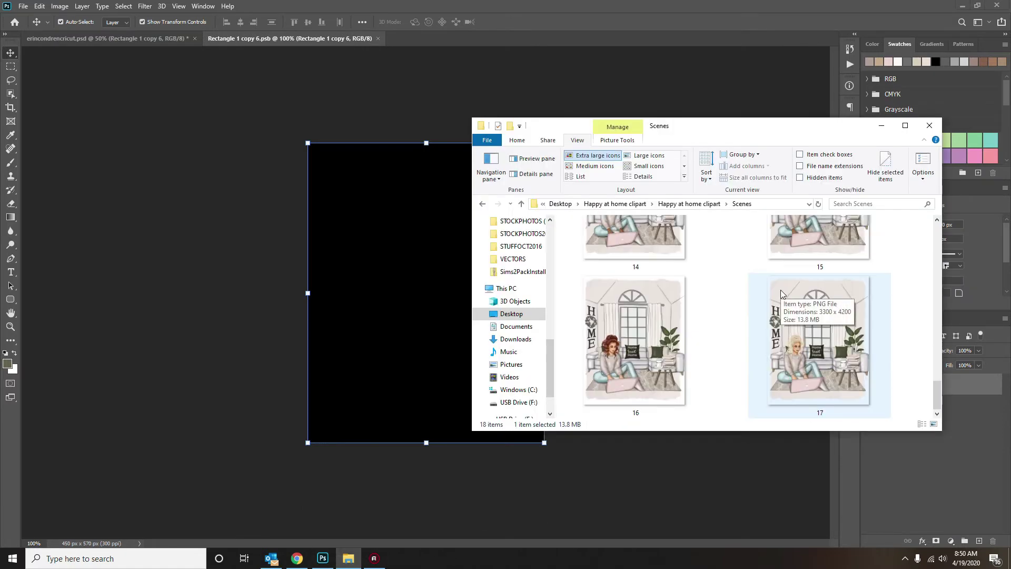
click(482, 204)
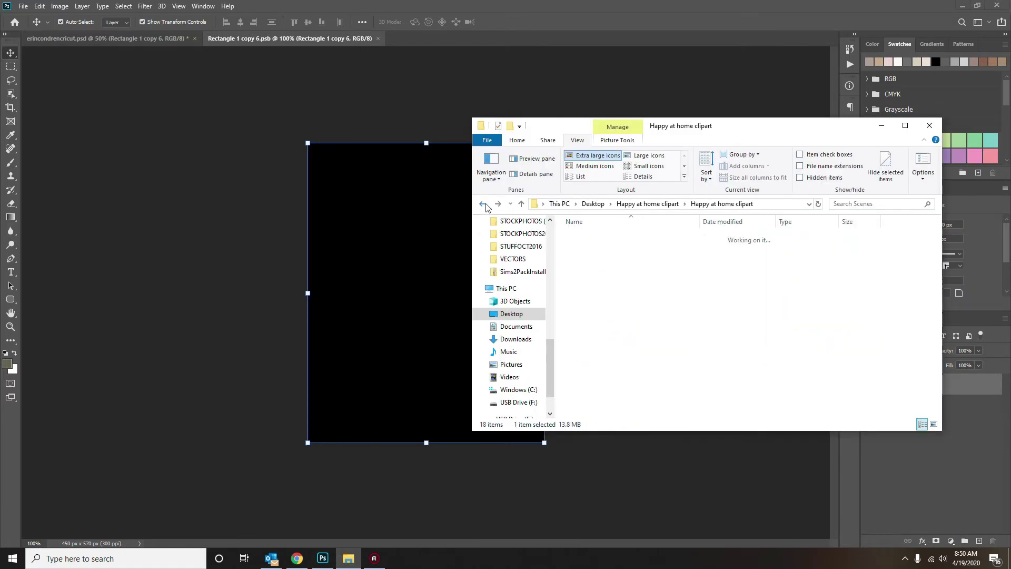
double_click(579, 233)
drag(832, 251, 415, 357)
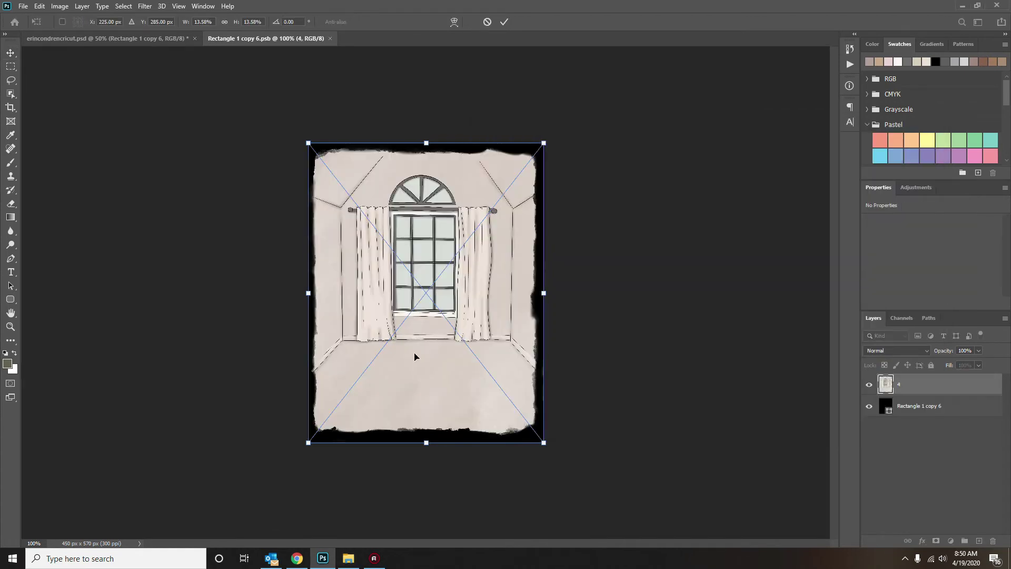
click(357, 561)
drag(764, 323, 381, 414)
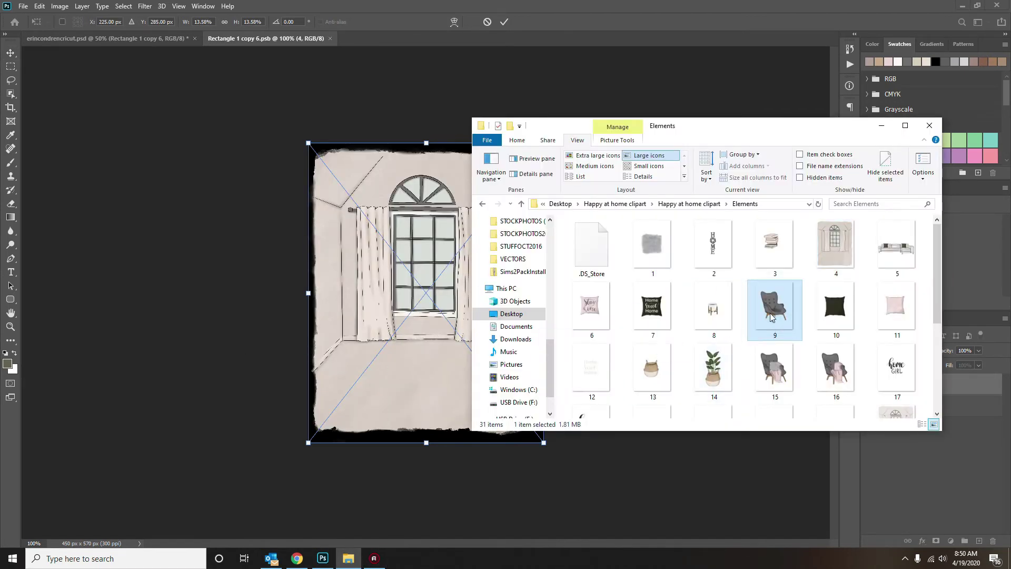
click(10, 53)
Place the grey armchair, element 9, shrinking it and positioning it on the left side of the room's floor.
click(348, 558)
drag(777, 316, 366, 409)
drag(368, 316, 368, 374)
drag(284, 197, 400, 316)
drag(430, 366, 335, 337)
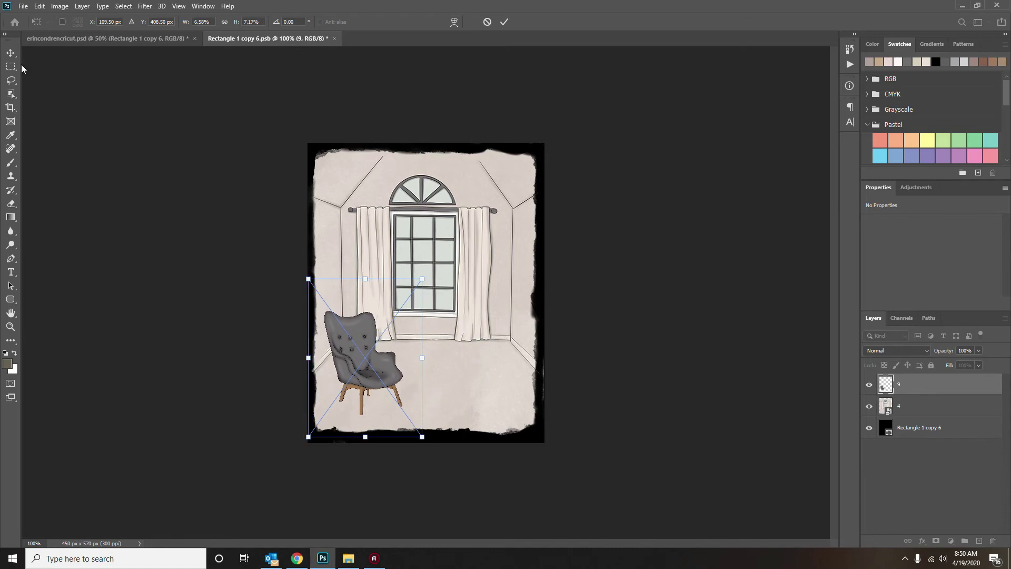
key(Return)
Place the "Stay home" pillow, element 6, shrink it to about 134 by 155 px and set it on the armchair.
click(348, 559)
scroll(795, 371, down, 2)
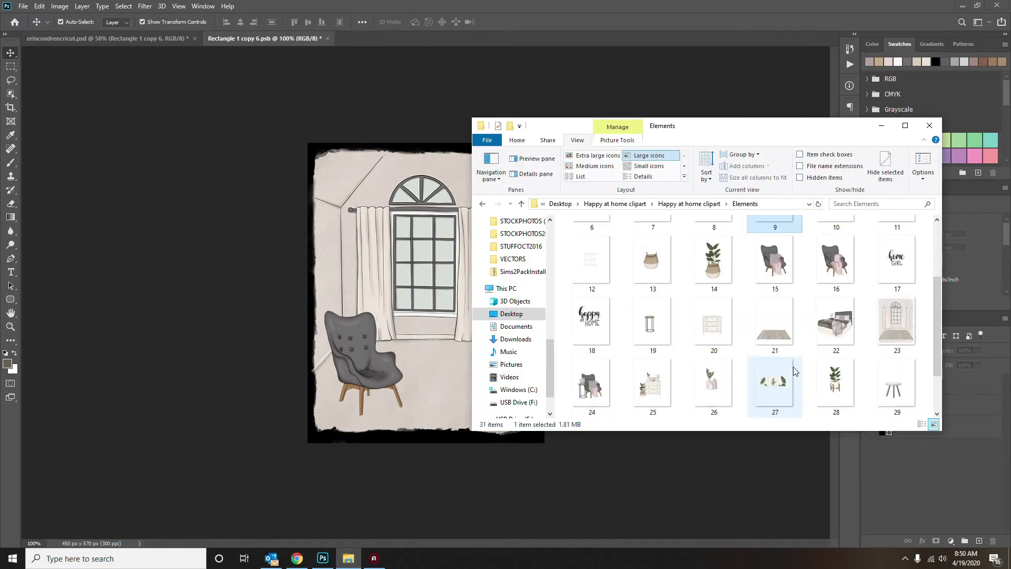
scroll(707, 387, down, 1)
scroll(693, 385, up, 2)
drag(592, 245, 436, 289)
drag(308, 142, 462, 349)
drag(496, 408, 371, 360)
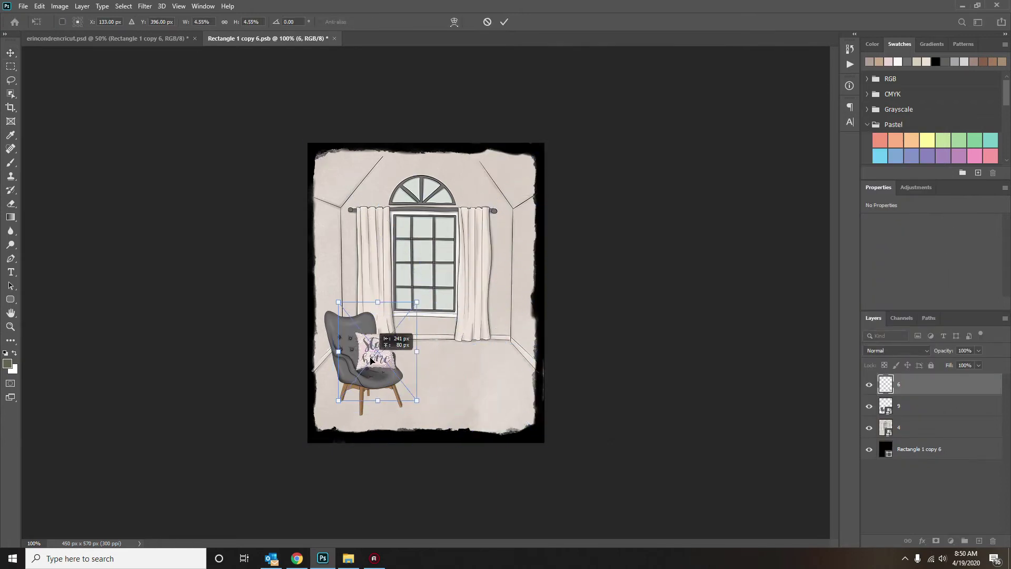
drag(423, 304, 409, 314)
drag(338, 400, 341, 396)
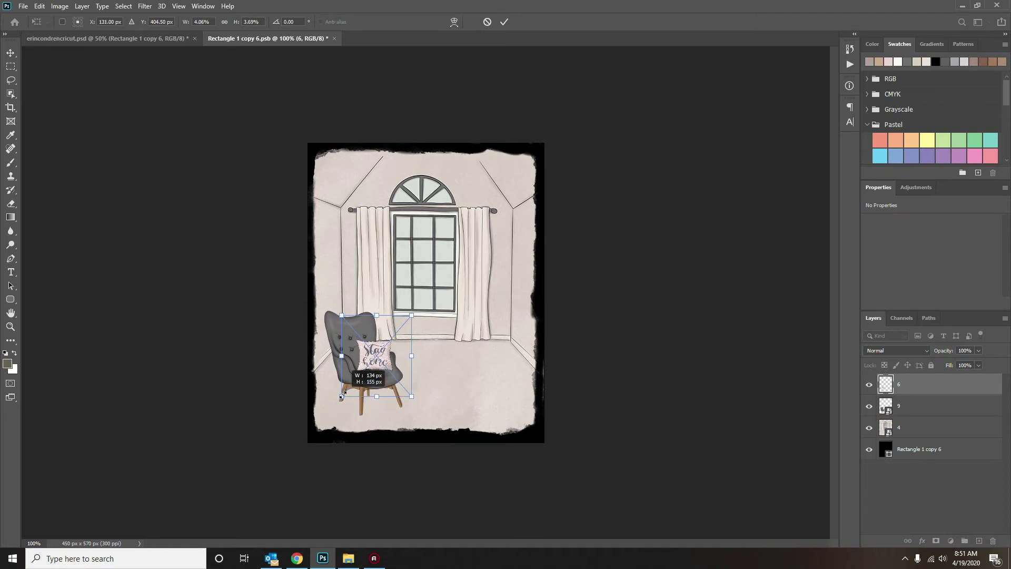
click(10, 56)
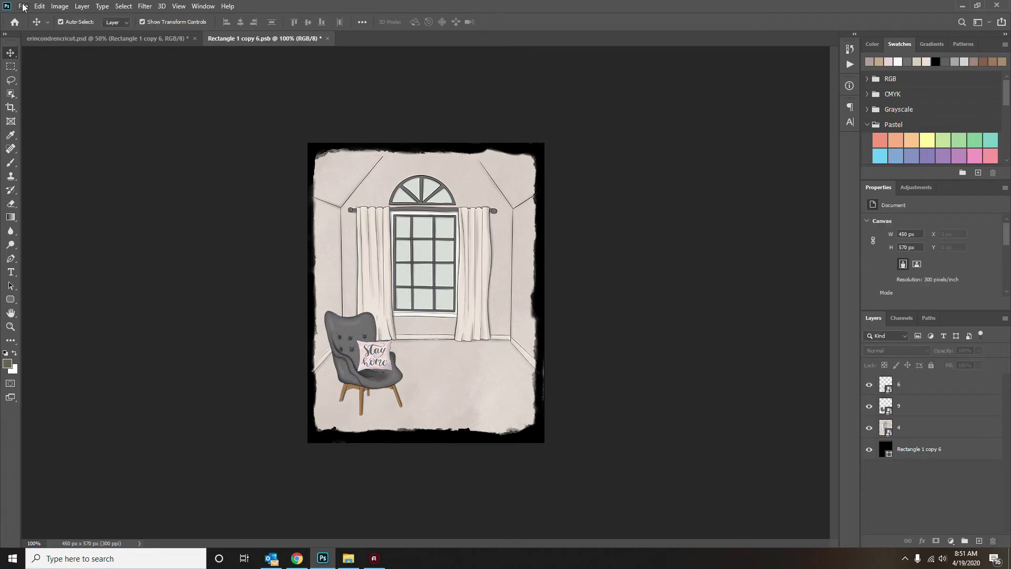
Fill the background rectangle with grey-taupe sampled from the room artwork, and save and close the smart object.
click(872, 254)
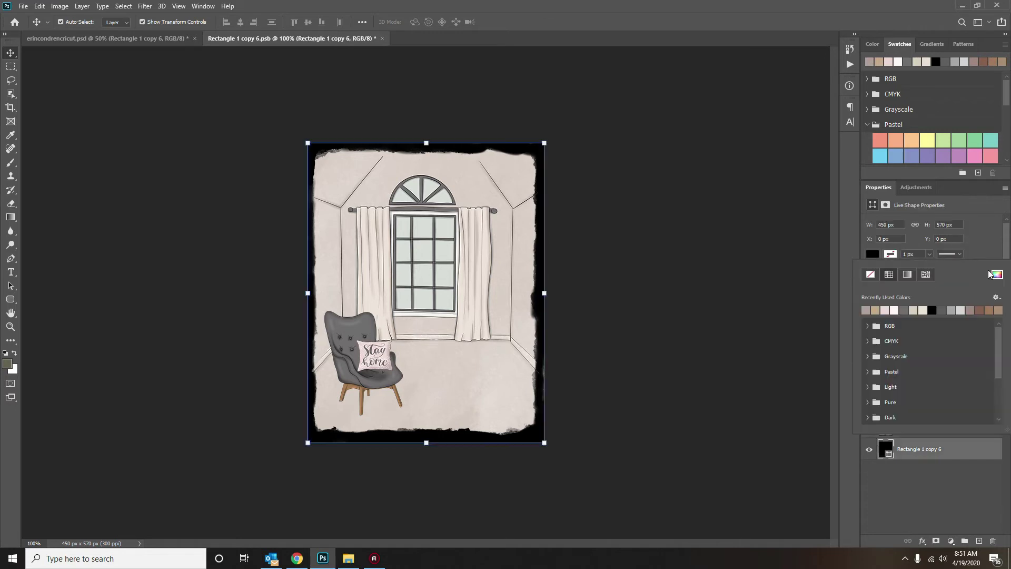
click(997, 273)
click(329, 237)
click(591, 124)
click(384, 37)
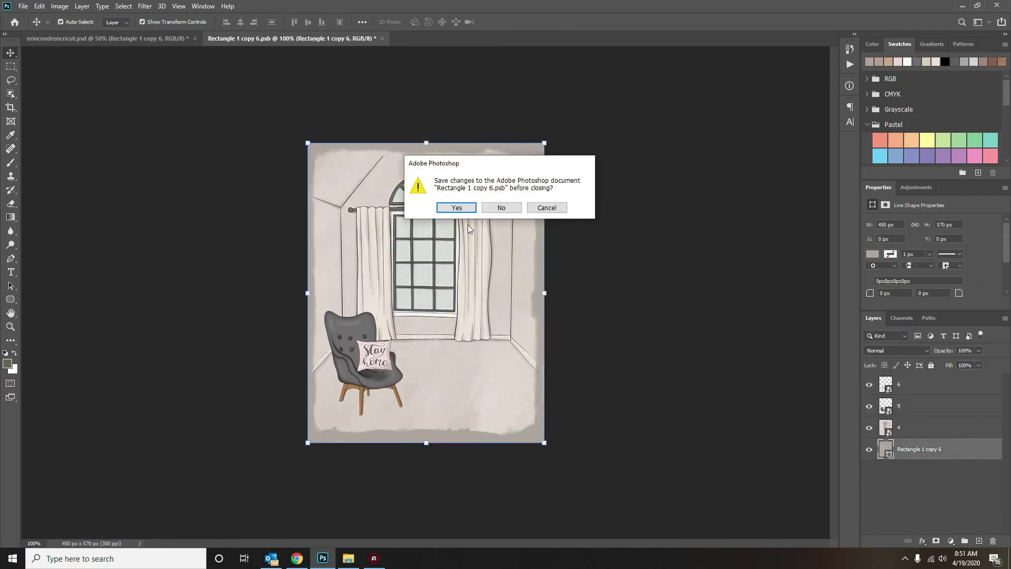
click(461, 205)
Open the fourth second-row rectangle's smart object contents, and place and enlarge the "Stay home" pillow, element 6, as its centrepiece.
double_click(630, 395)
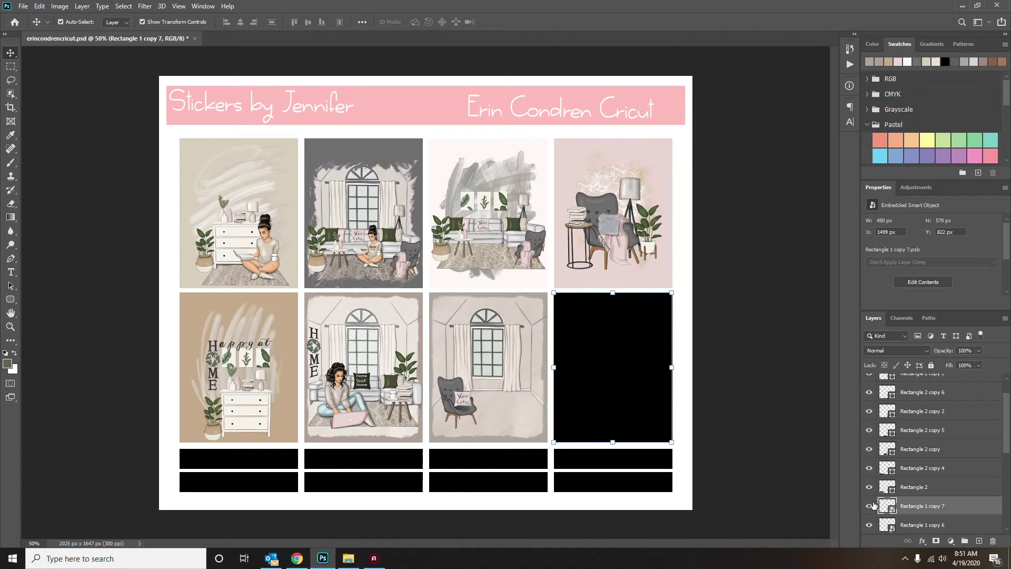
click(348, 558)
drag(590, 255, 402, 356)
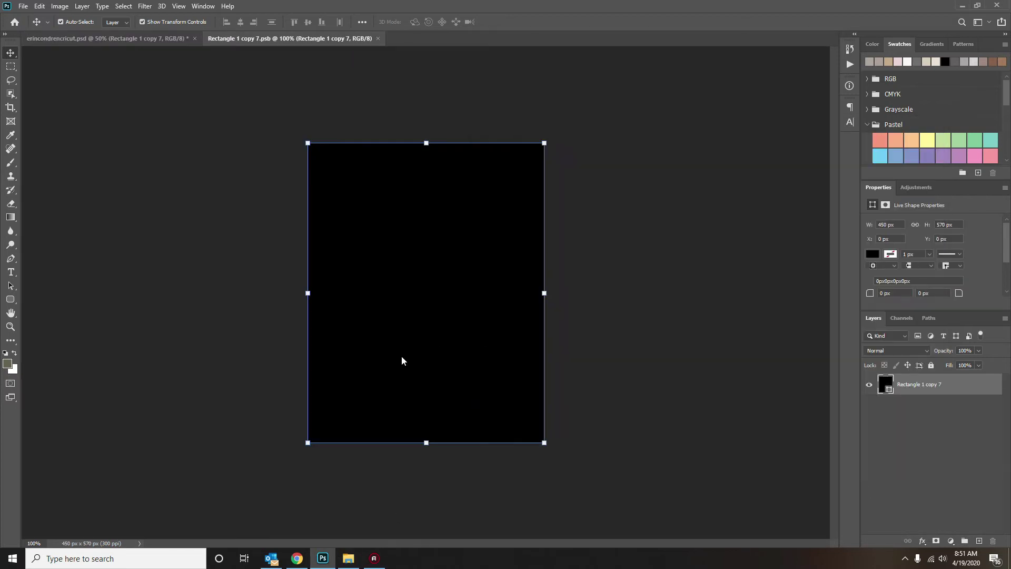
drag(543, 442, 602, 492)
drag(308, 491, 258, 508)
drag(439, 331, 439, 302)
key(Return)
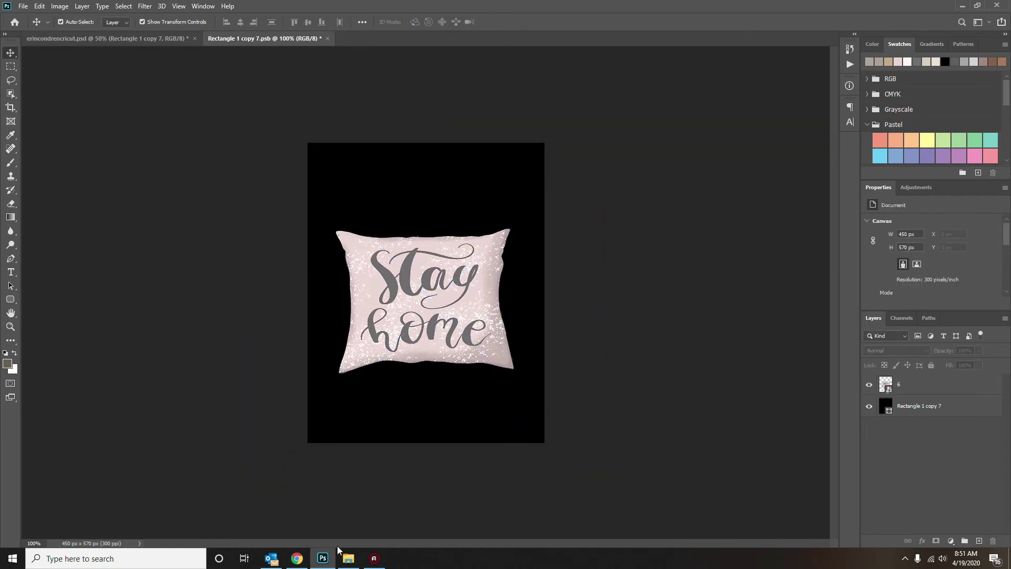
Place splatter texture 5 from the Textures folder behind the pillow, and shift both slightly down and left.
click(348, 559)
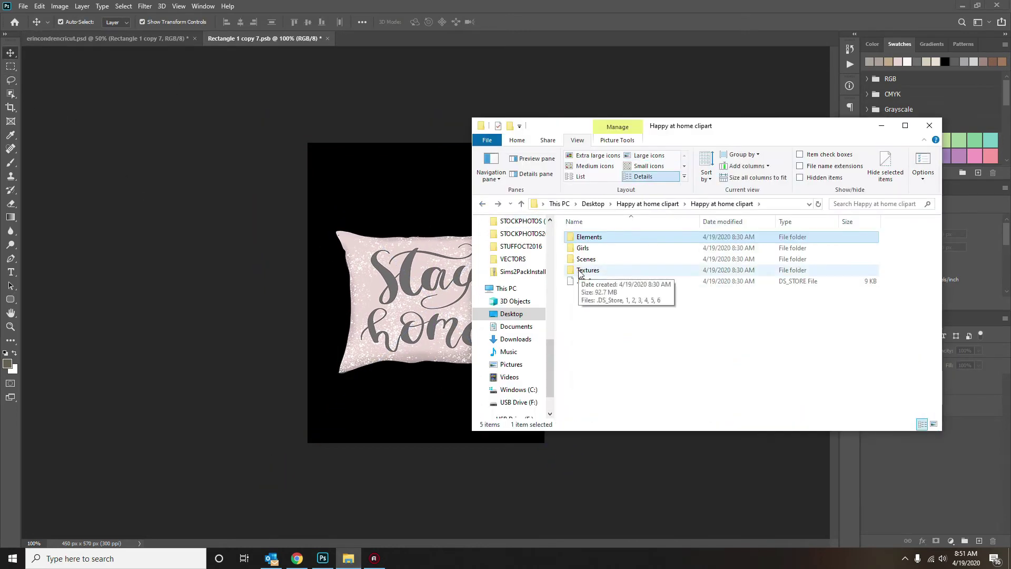
double_click(577, 270)
drag(905, 245, 400, 263)
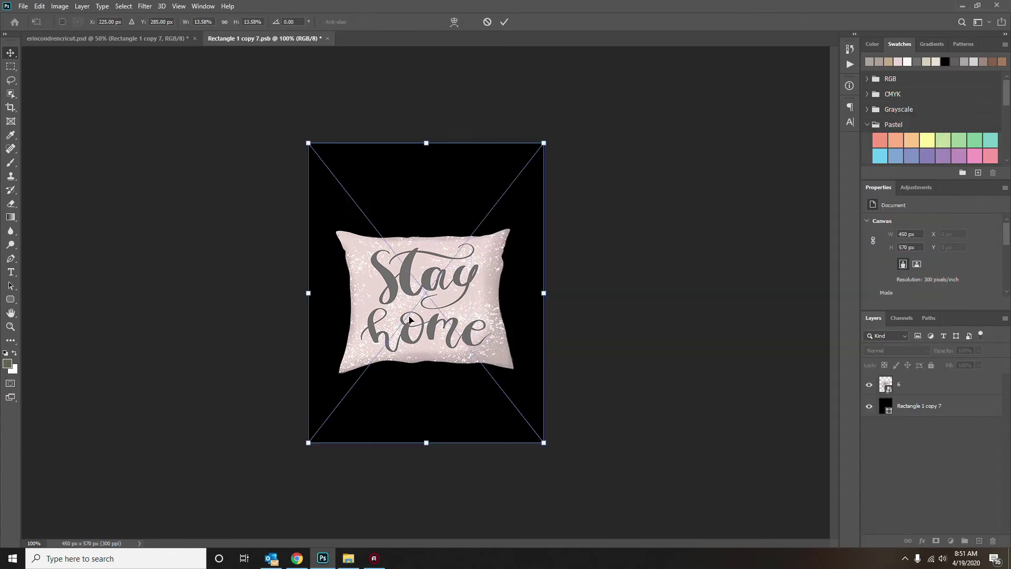
click(82, 6)
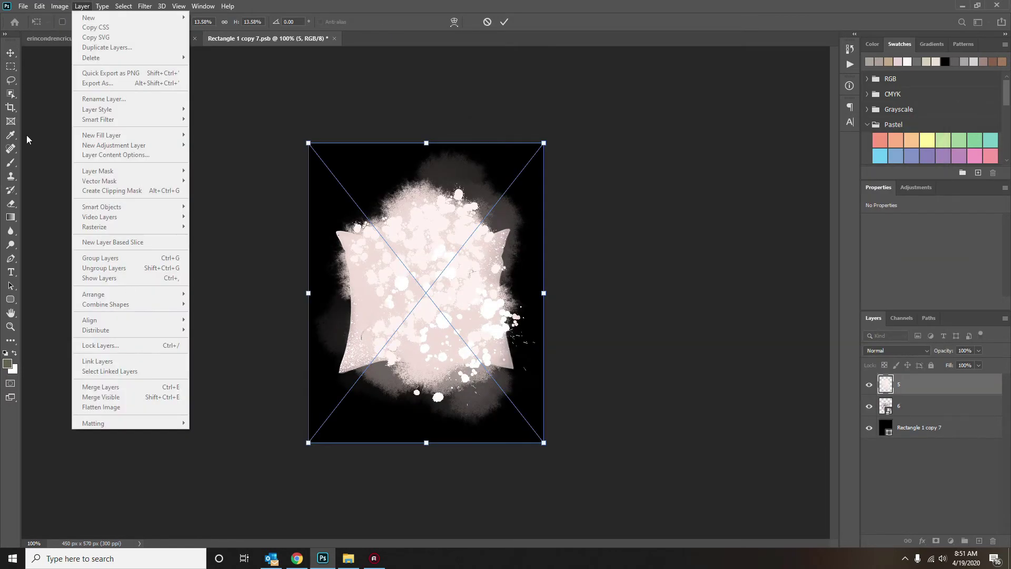
click(82, 6)
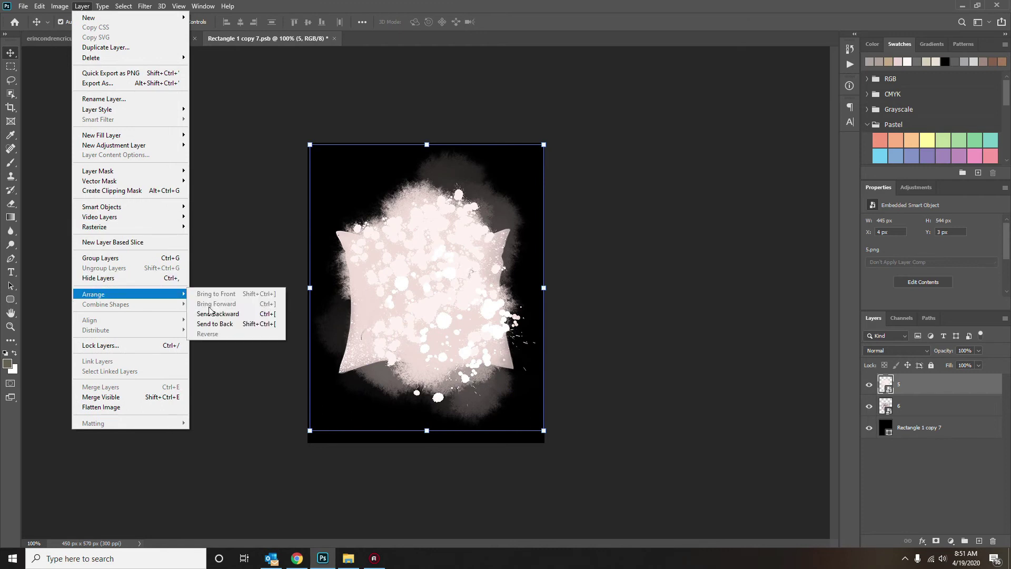
click(221, 316)
drag(421, 376, 414, 382)
drag(341, 293, 333, 304)
Try filling the background rectangle with pink ecd8d5 sampled from the pillow.
click(916, 427)
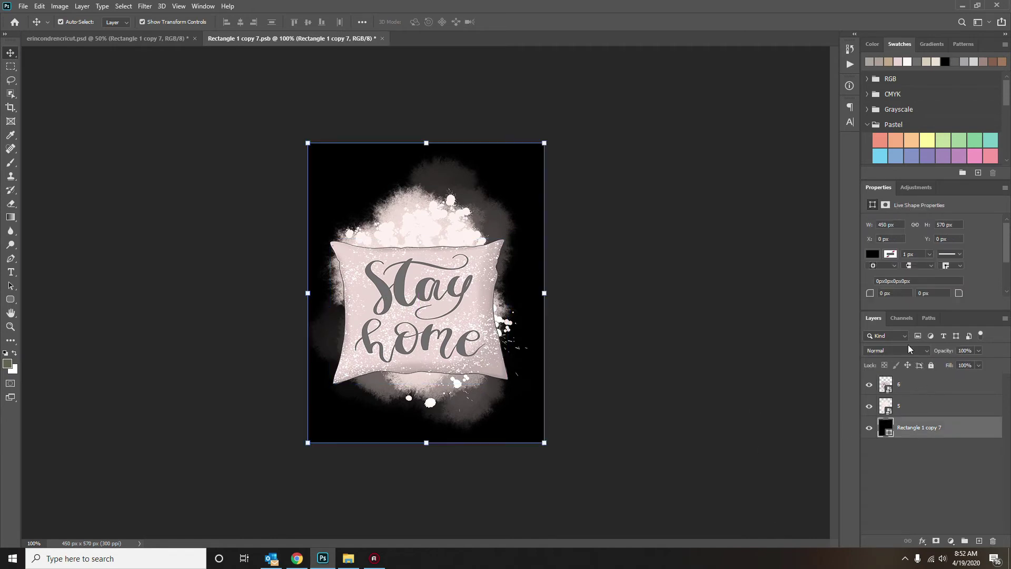
click(872, 254)
click(997, 274)
click(498, 314)
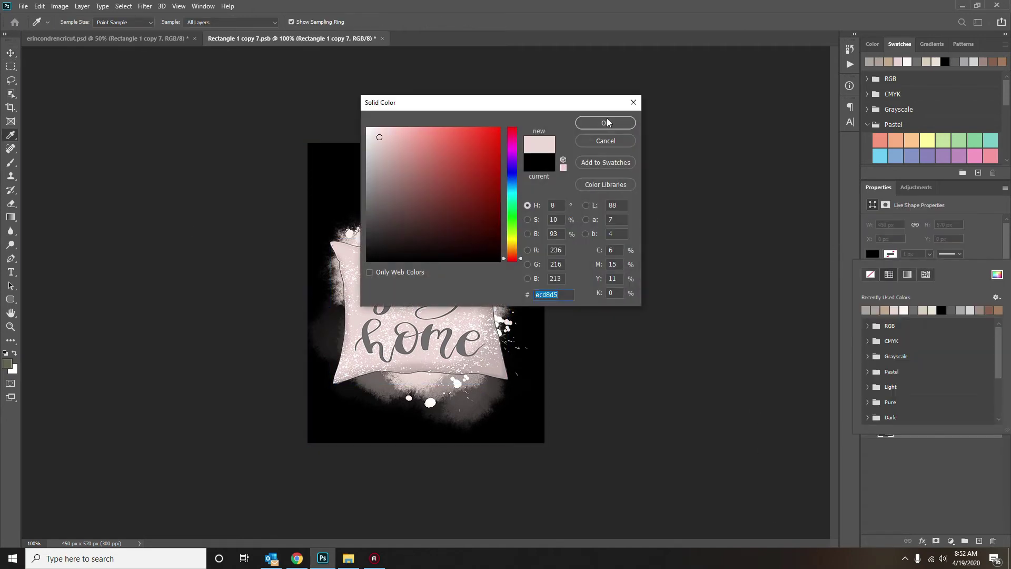
click(605, 119)
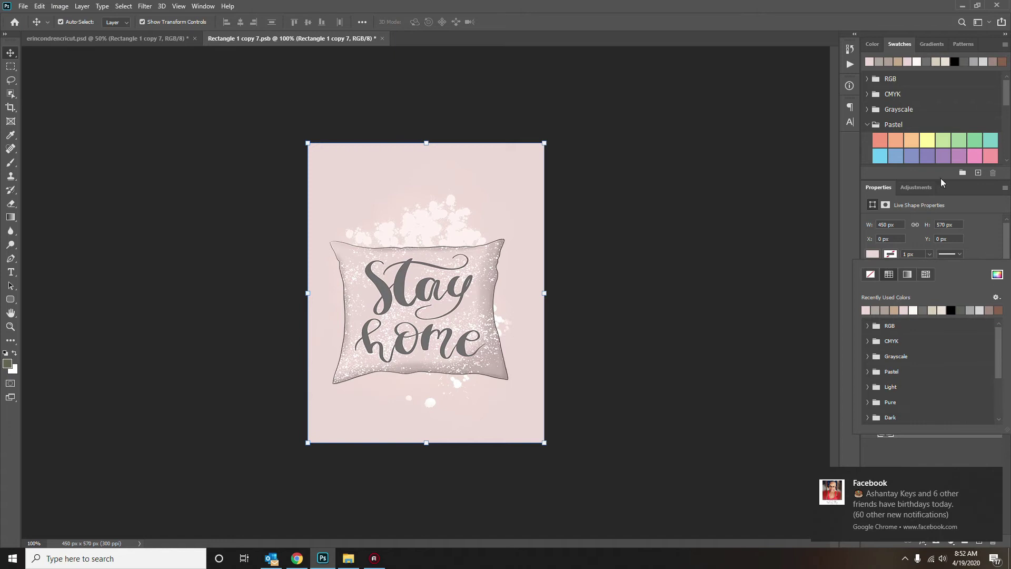
click(994, 471)
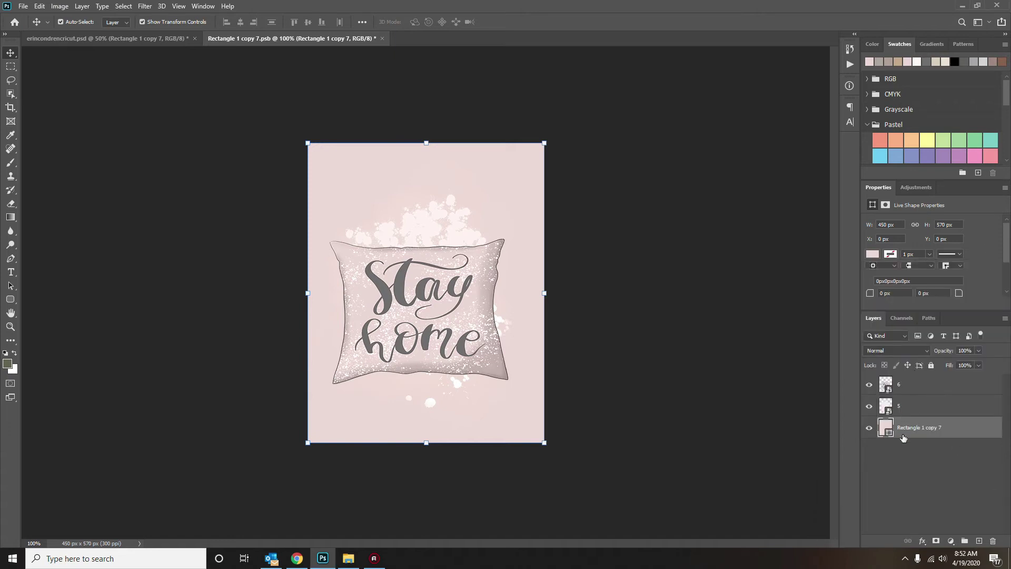
Fill the background rectangle with grey 716e6e sampled from the pillow's lettering, and save and close the smart object.
double_click(886, 428)
click(464, 353)
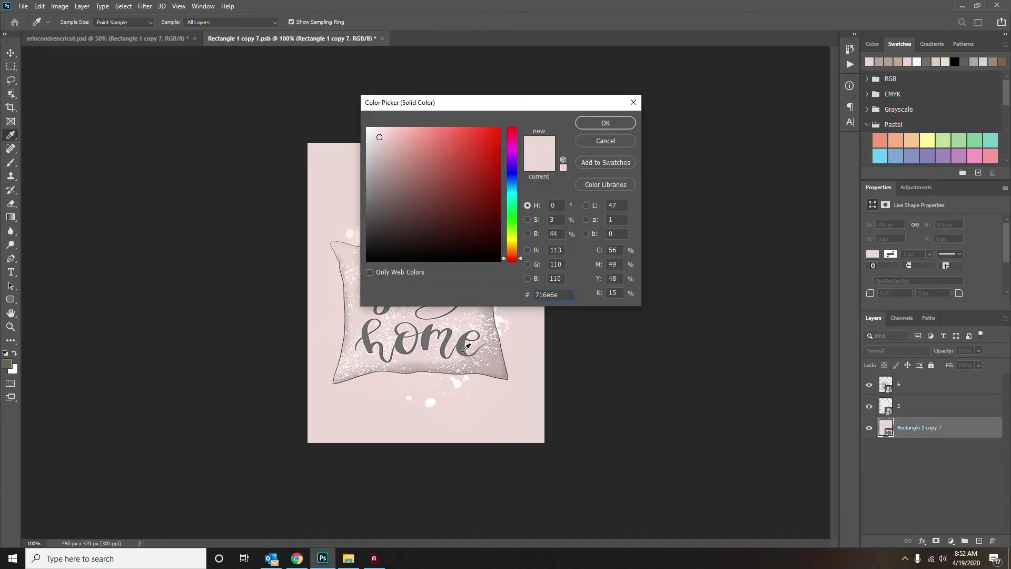
click(606, 123)
click(382, 38)
key(Return)
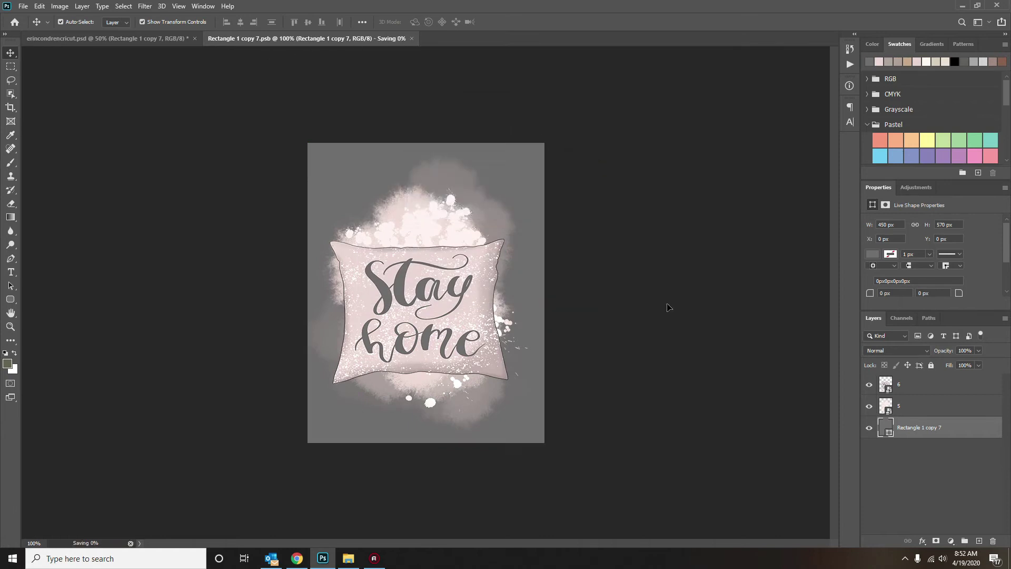
Fill the first strip of the upper strip row with tan sampled from the "Happy at Home" box's background.
click(917, 506)
click(872, 253)
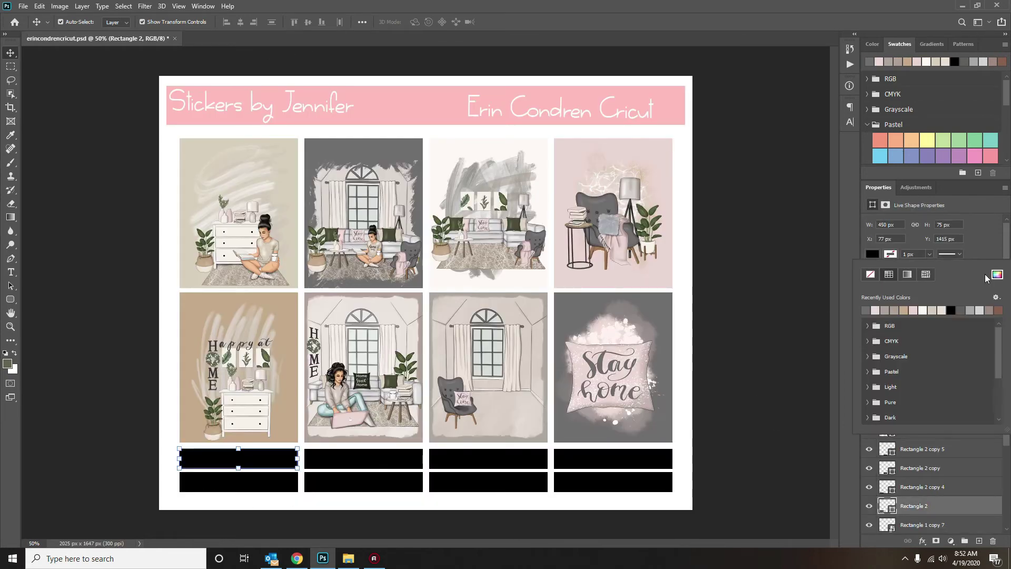
click(996, 273)
click(284, 316)
click(605, 123)
Select all four strips in the upper strip row and fill them with the same tan.
click(365, 457)
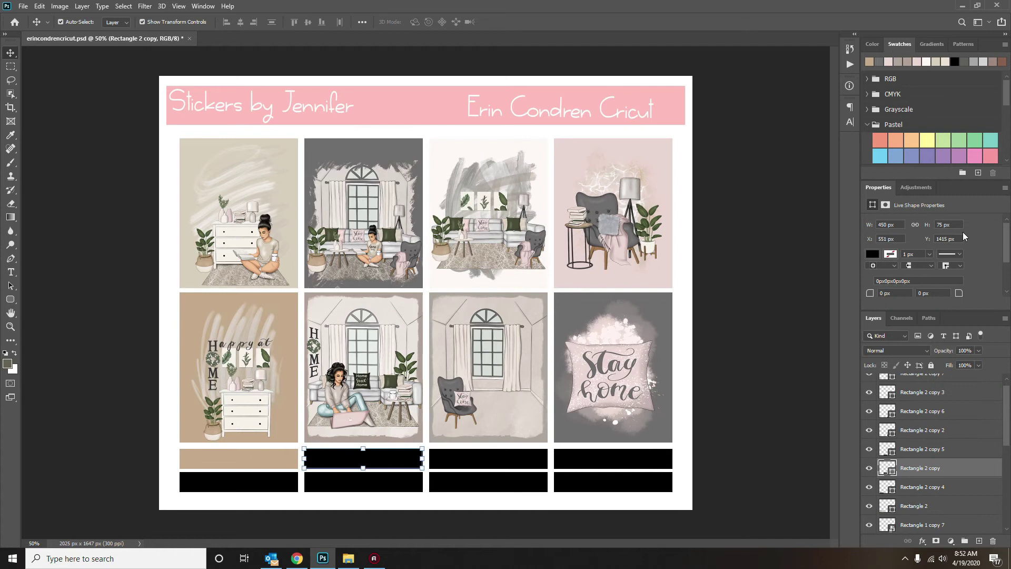
drag(705, 468, 241, 467)
click(872, 254)
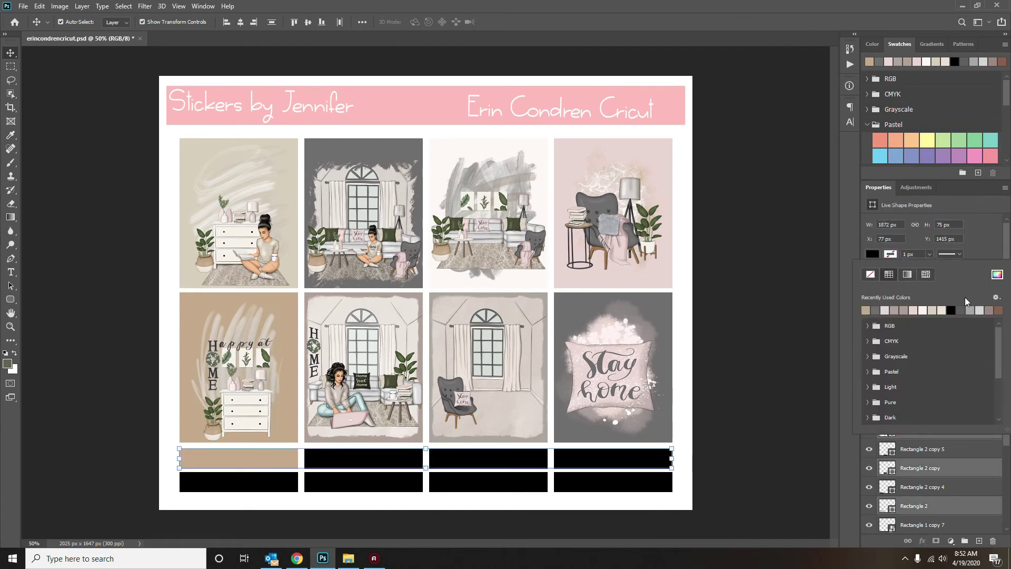
click(996, 274)
click(869, 61)
click(603, 124)
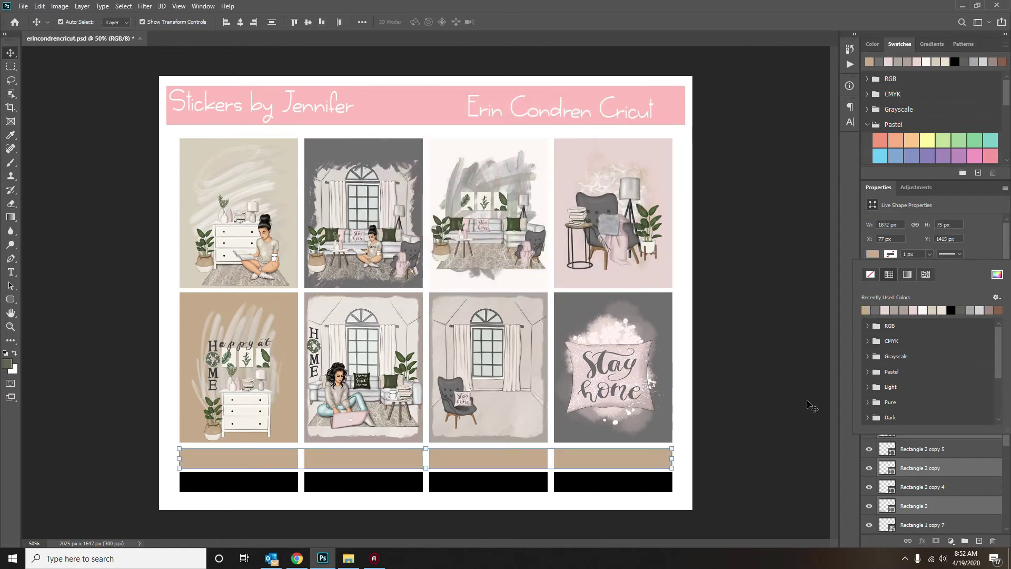
Select the four black strips in the lower strip row and fill them with pink ebd7d4 sampled from the "Stay home" pillow.
click(776, 468)
drag(776, 467, 177, 492)
click(873, 254)
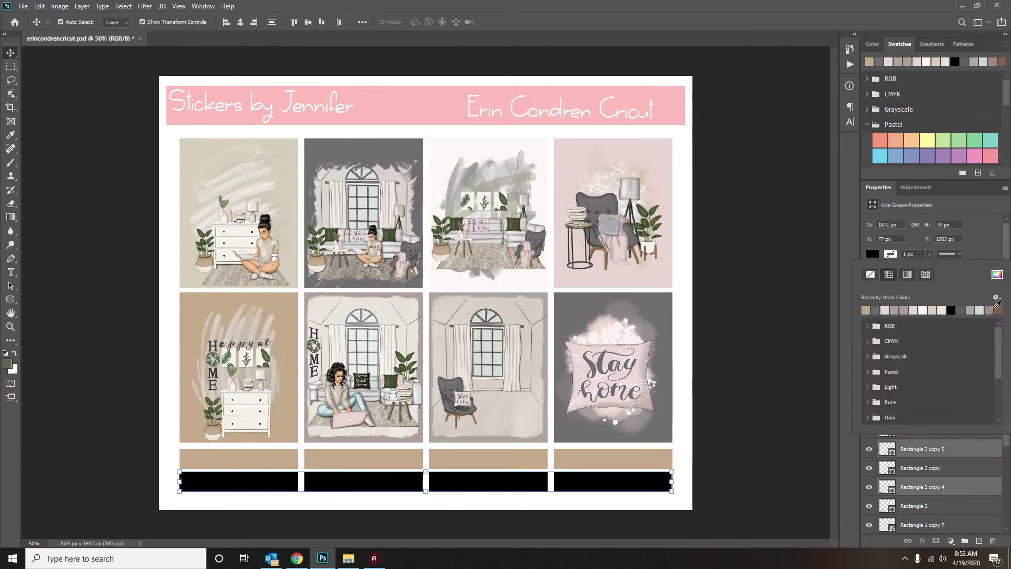
click(997, 274)
click(584, 398)
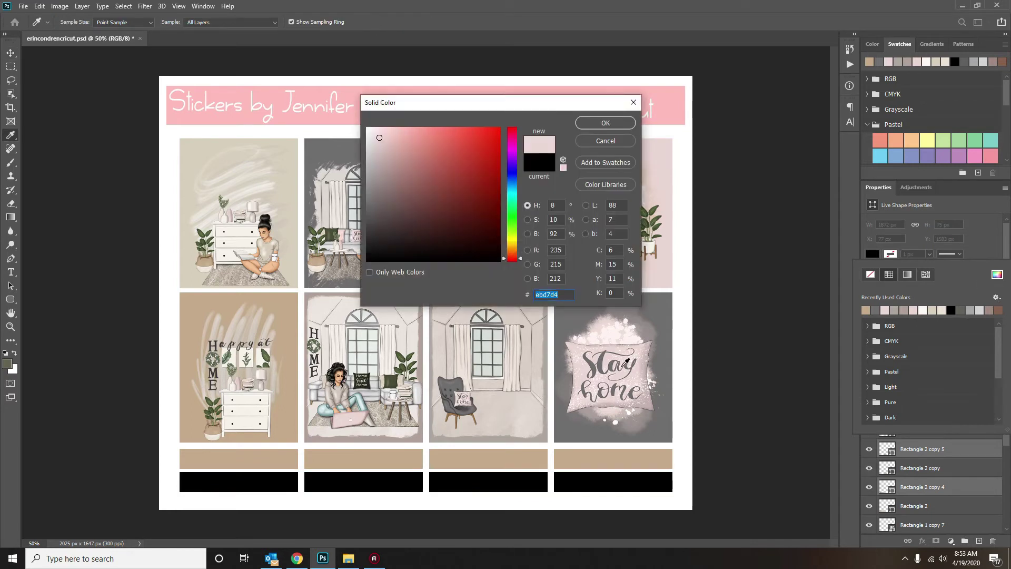
click(606, 123)
click(795, 348)
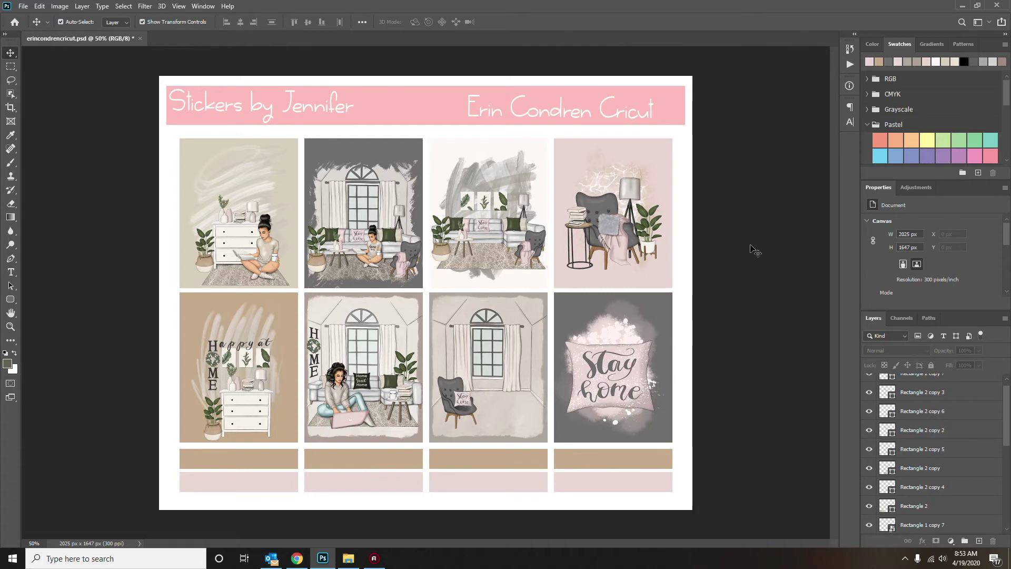
Open Creative Cloud Desktop, examine Photoshop's version and support information, and minimize the window.
click(905, 558)
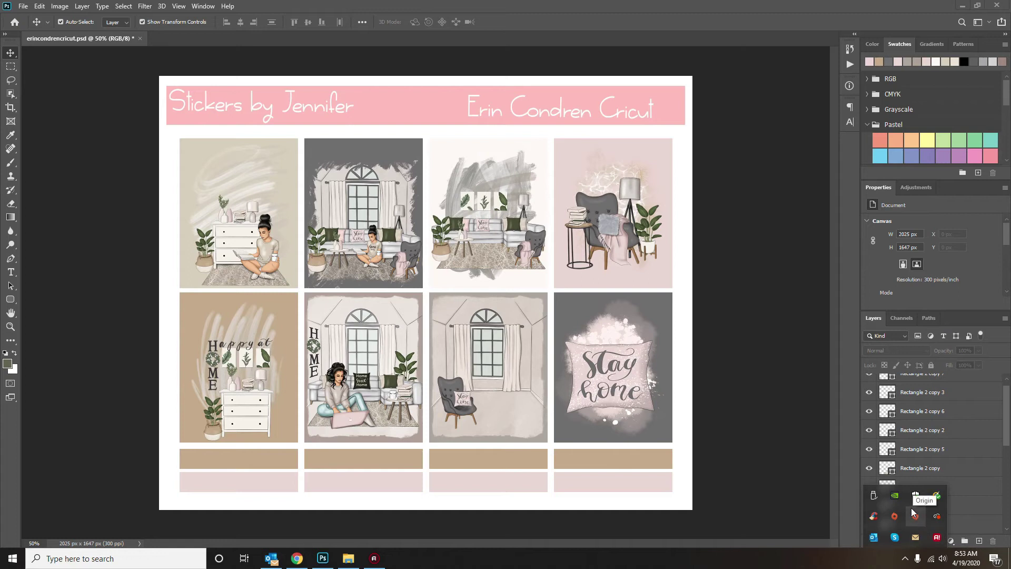
click(914, 517)
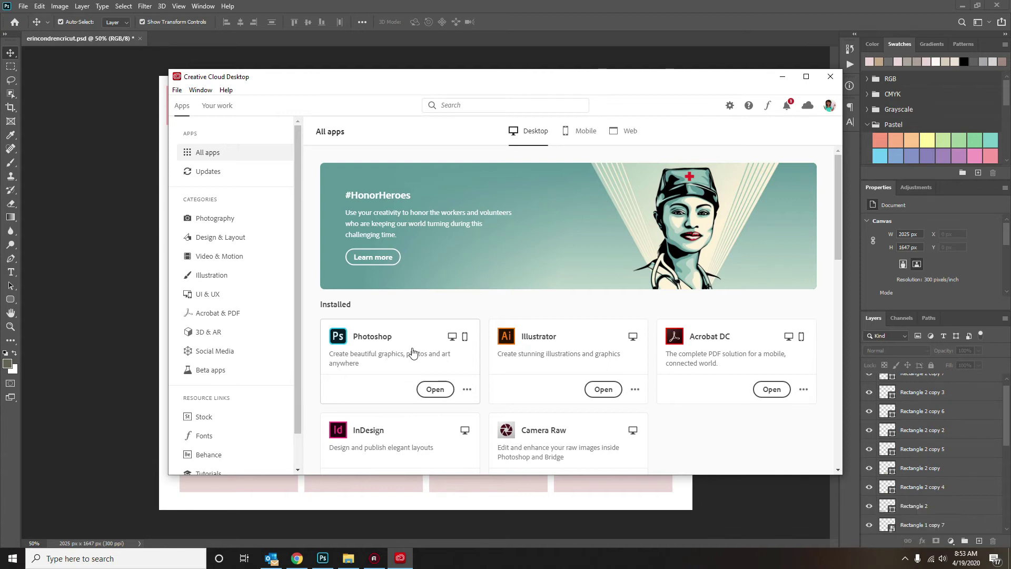
click(466, 389)
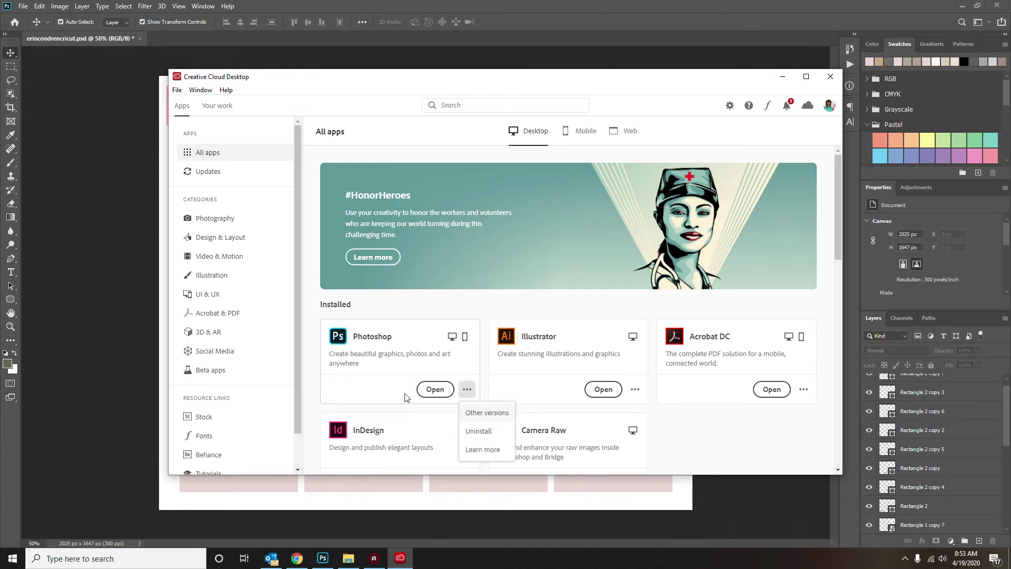
click(467, 389)
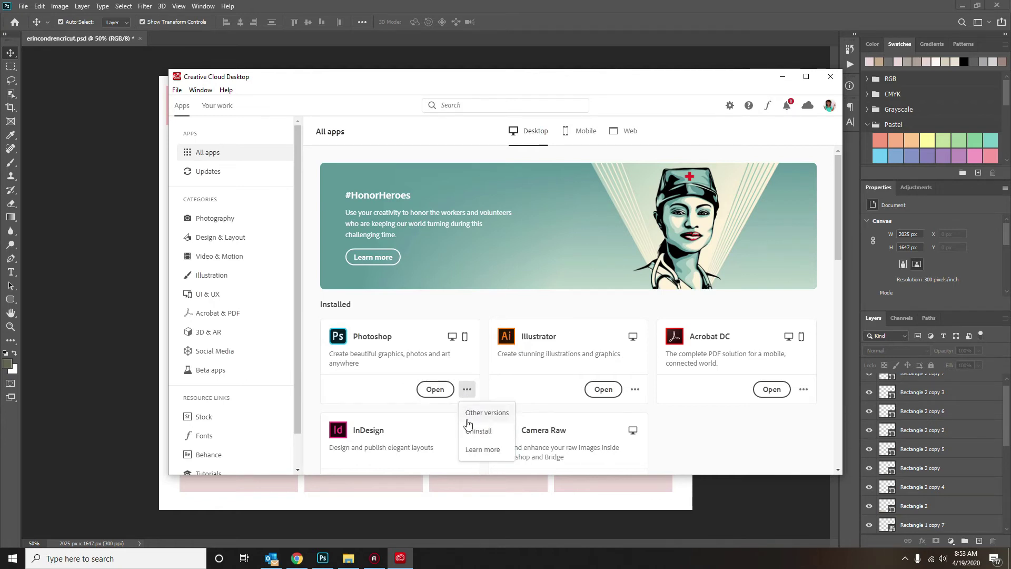
click(474, 452)
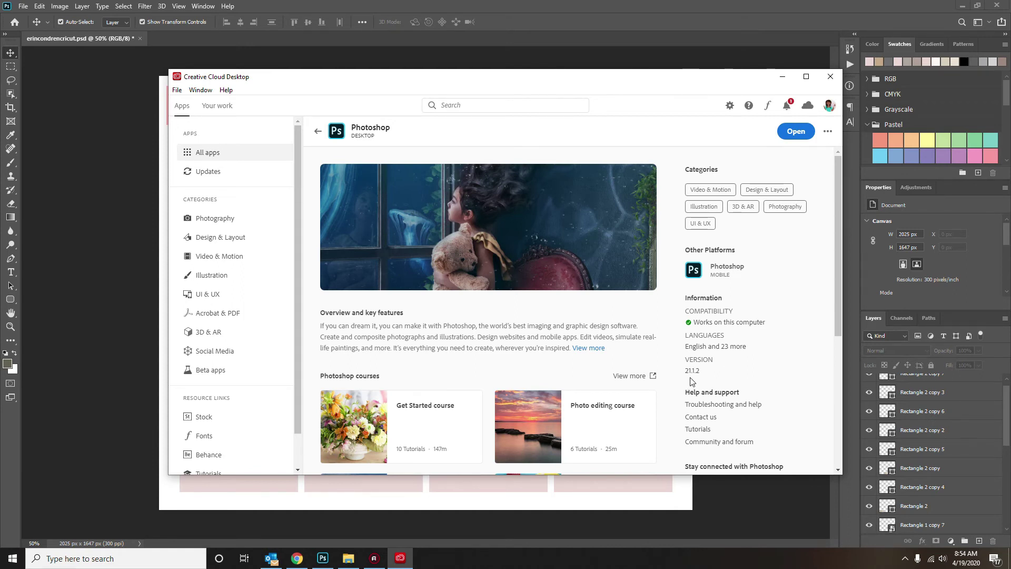
scroll(691, 381, down, 3)
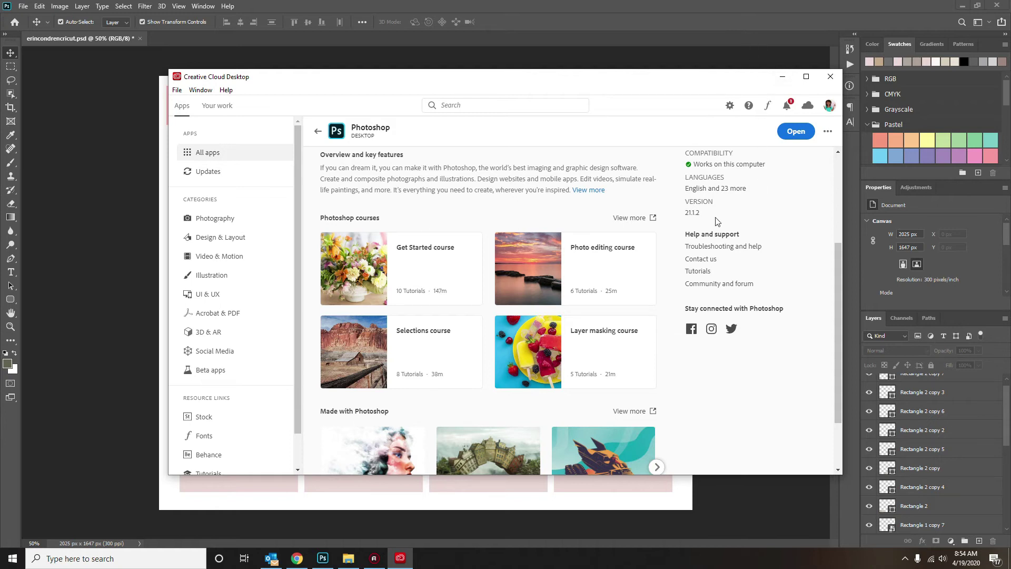
scroll(715, 217, up, 3)
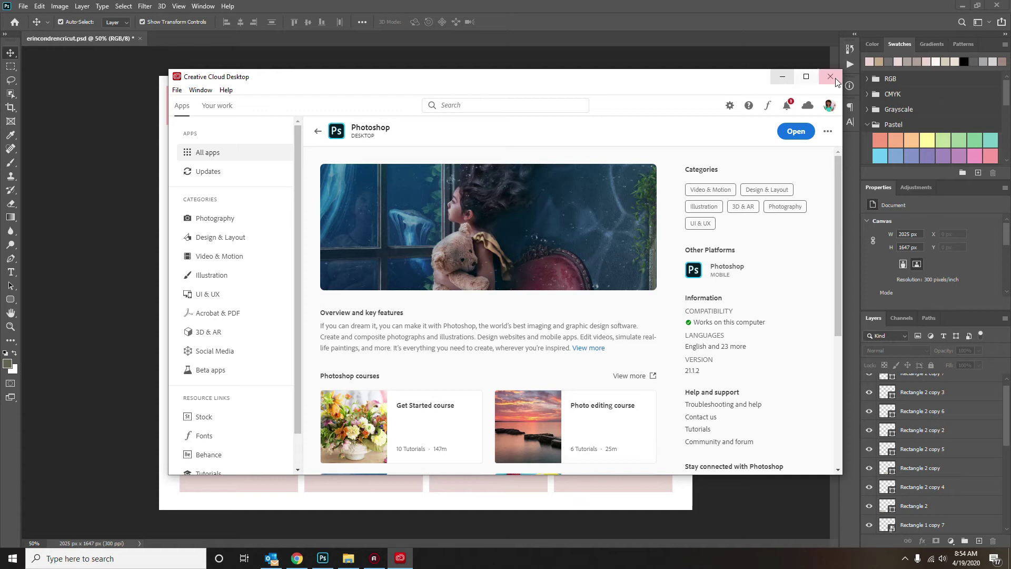
click(784, 78)
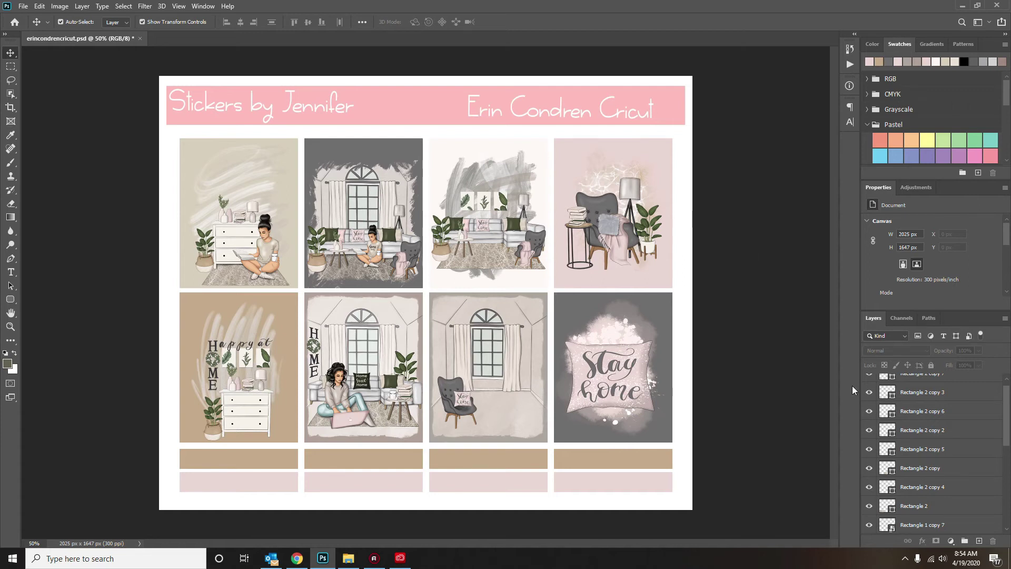
Hide the white Background layer and check the document's image size in inches.
scroll(869, 463, down, 5)
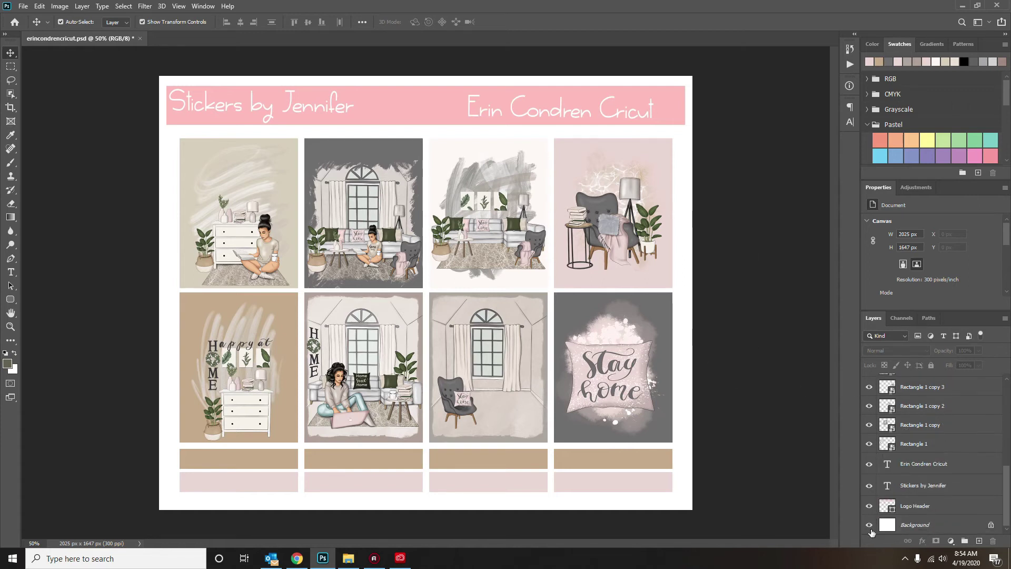
click(870, 526)
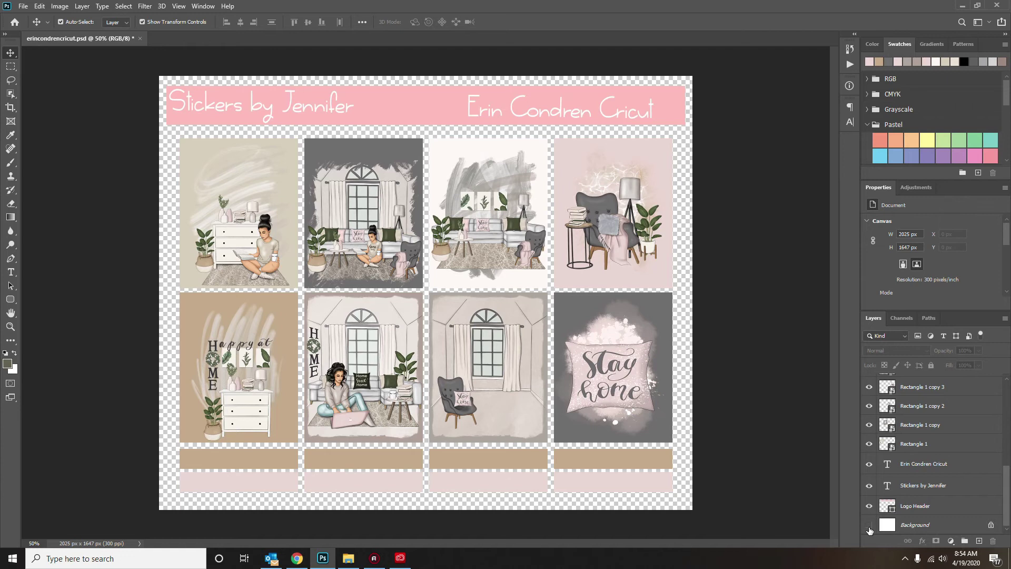
click(52, 6)
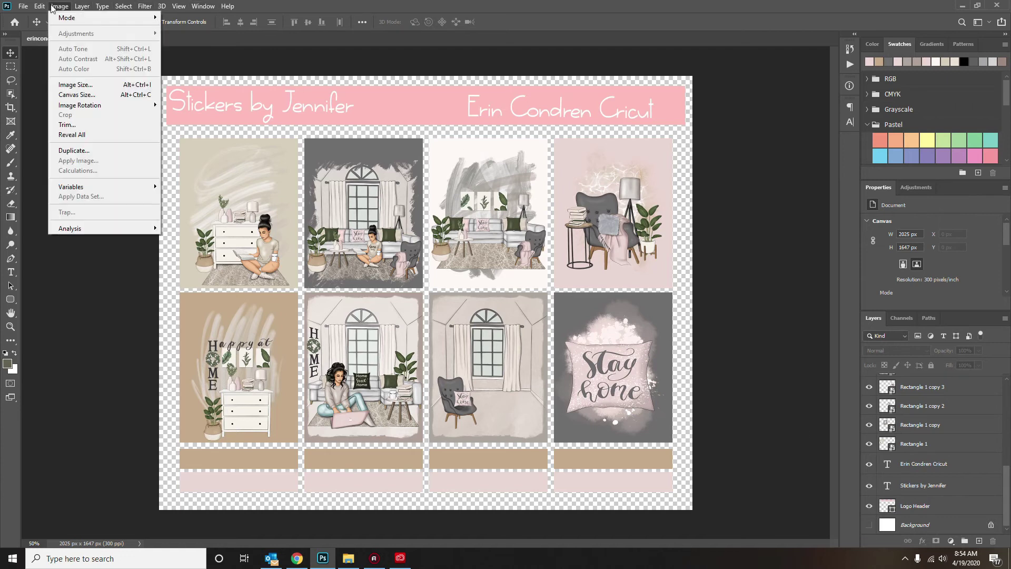
click(67, 84)
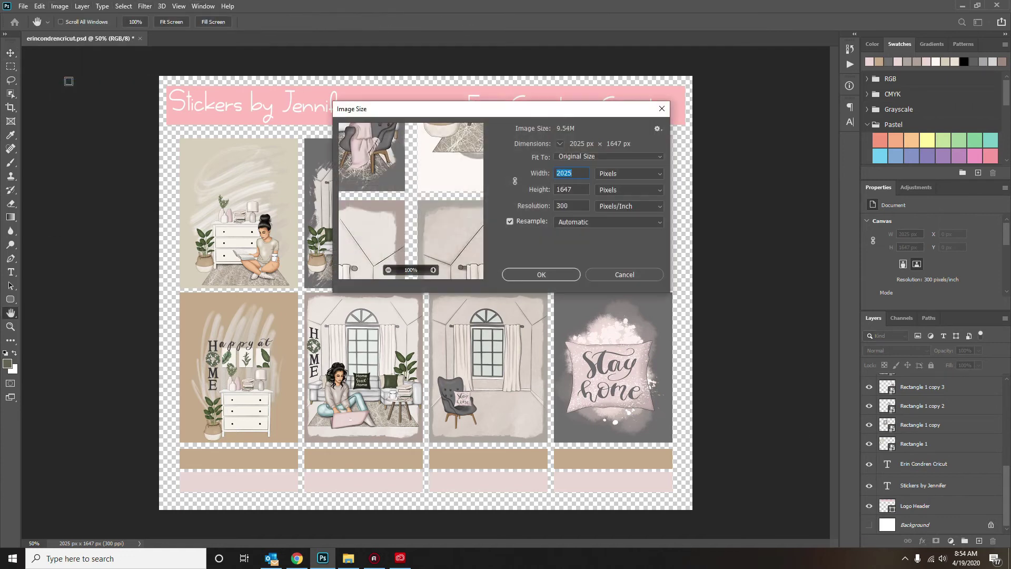
click(627, 174)
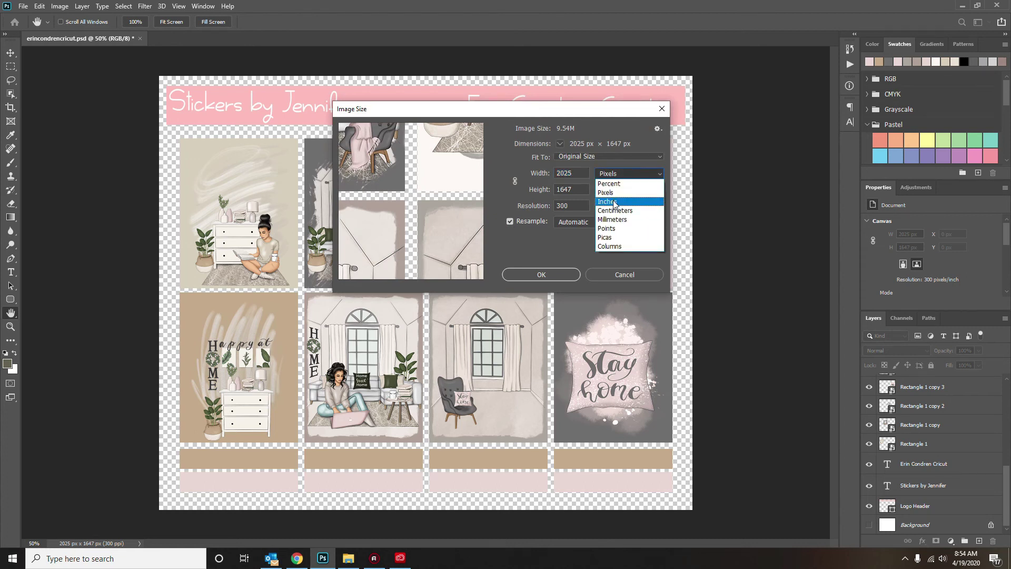
click(611, 202)
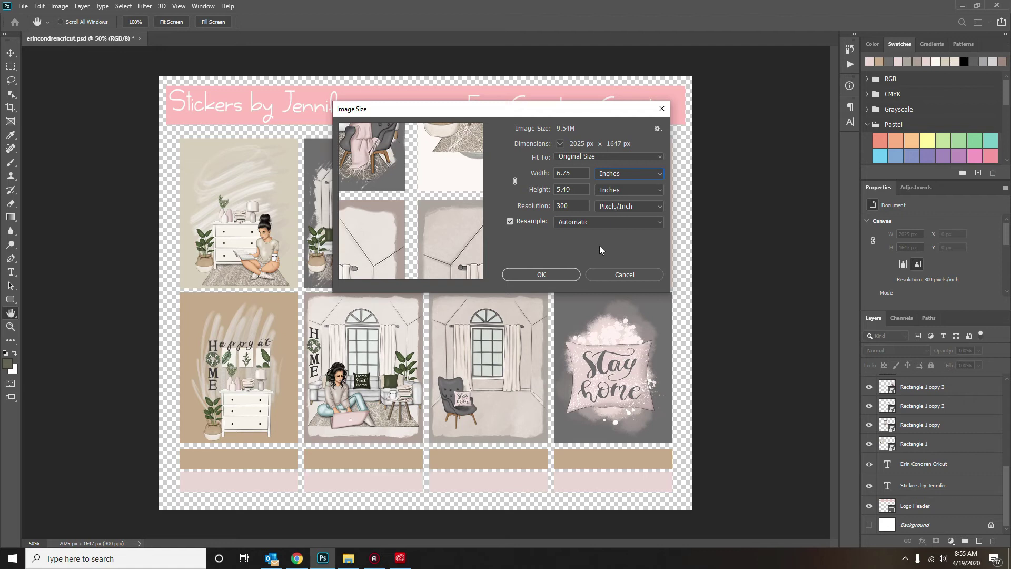
click(547, 275)
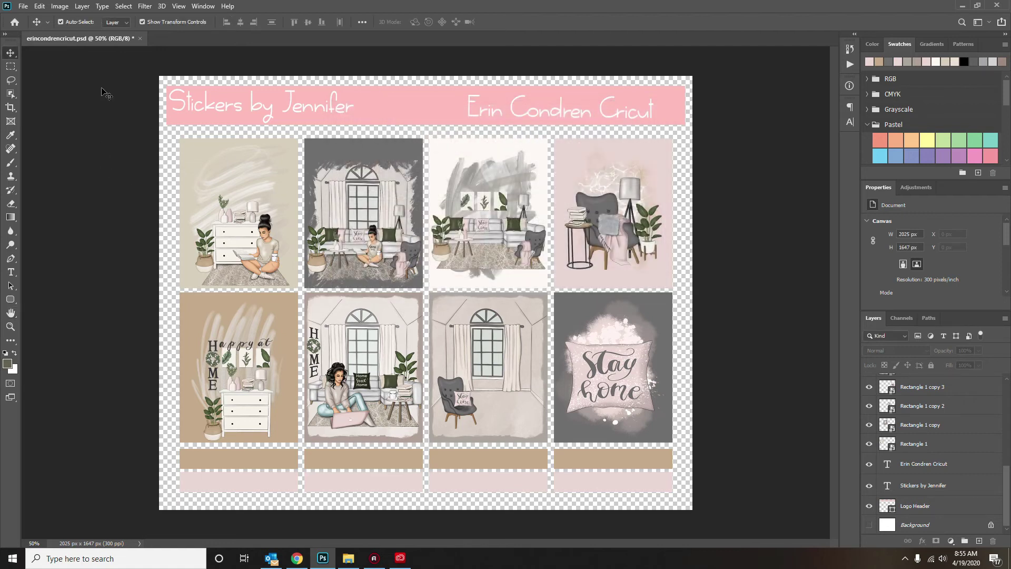
Save the sheet on the computer's Desktop as PNG file erincondrencricut with the large file size option.
click(23, 5)
click(42, 134)
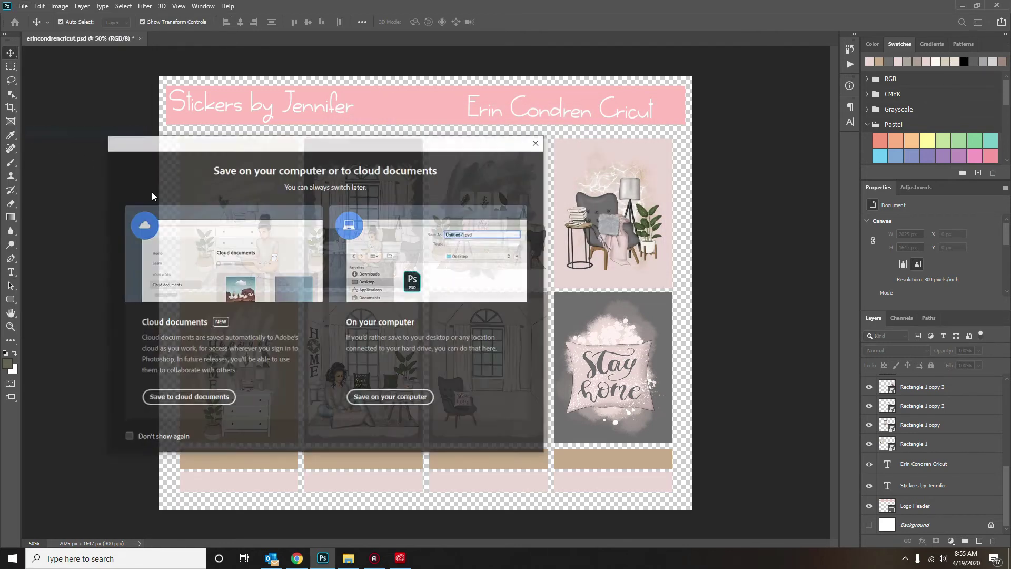
click(390, 398)
click(211, 244)
click(164, 391)
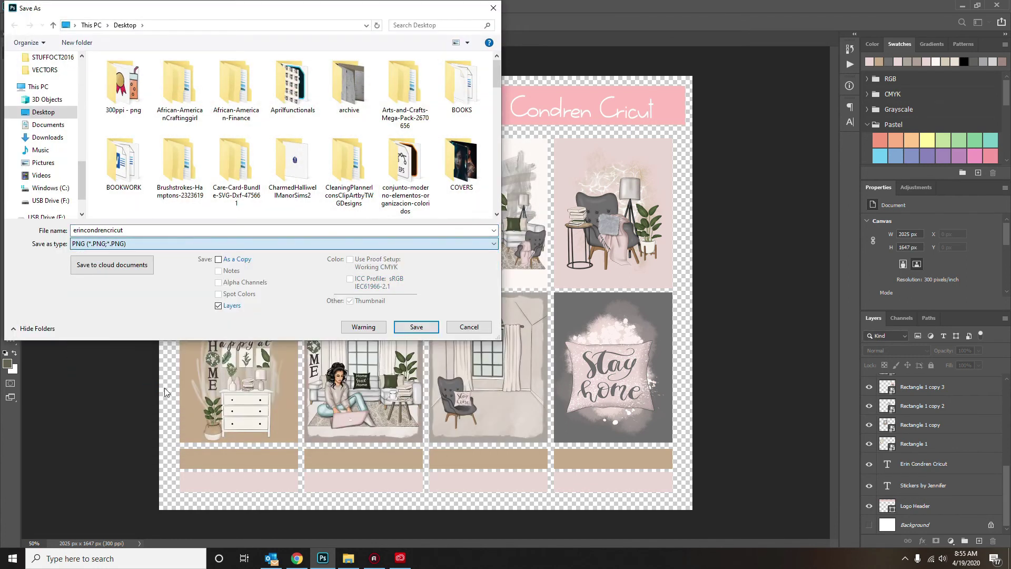
click(408, 327)
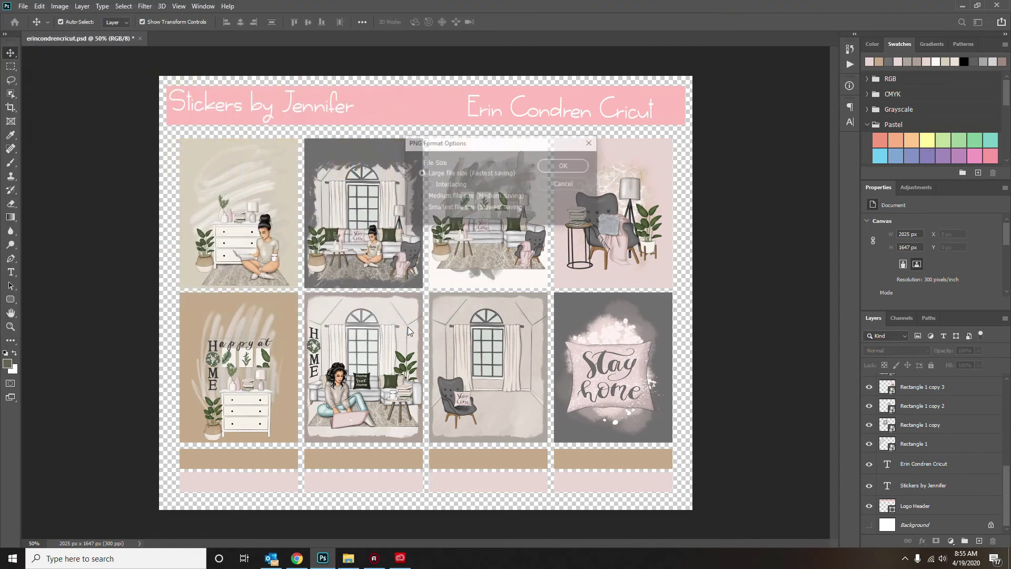
click(577, 171)
Minimize Photoshop, launch Cricut Design Space from the desktop, close the Textures folder, and maximize the Design Space window.
click(962, 5)
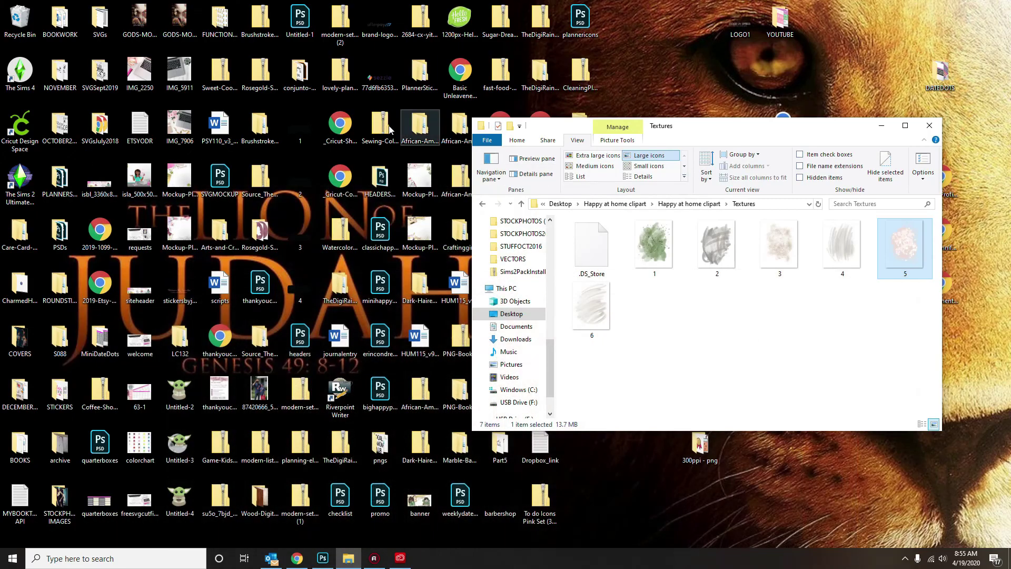
click(21, 135)
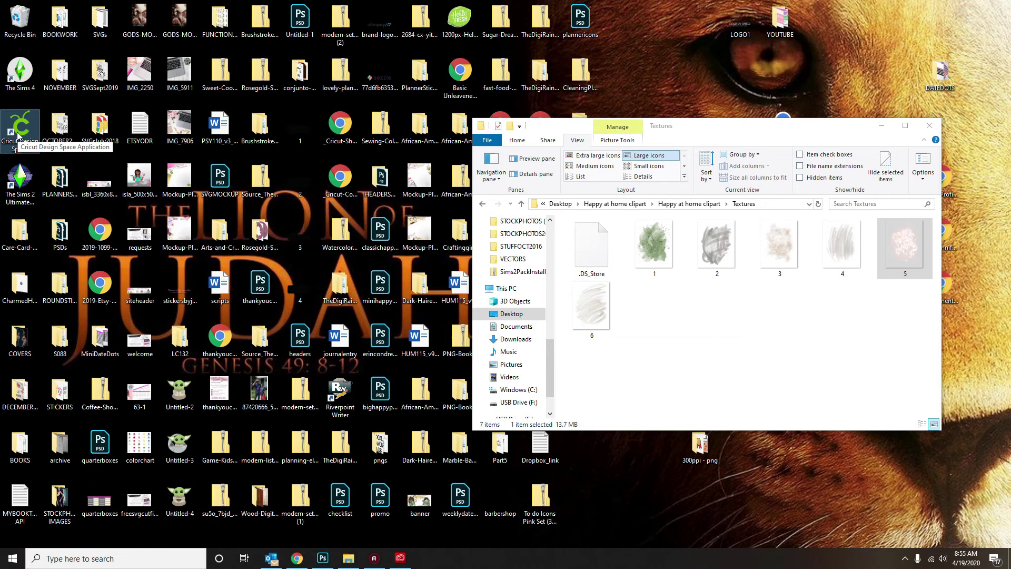
double_click(17, 132)
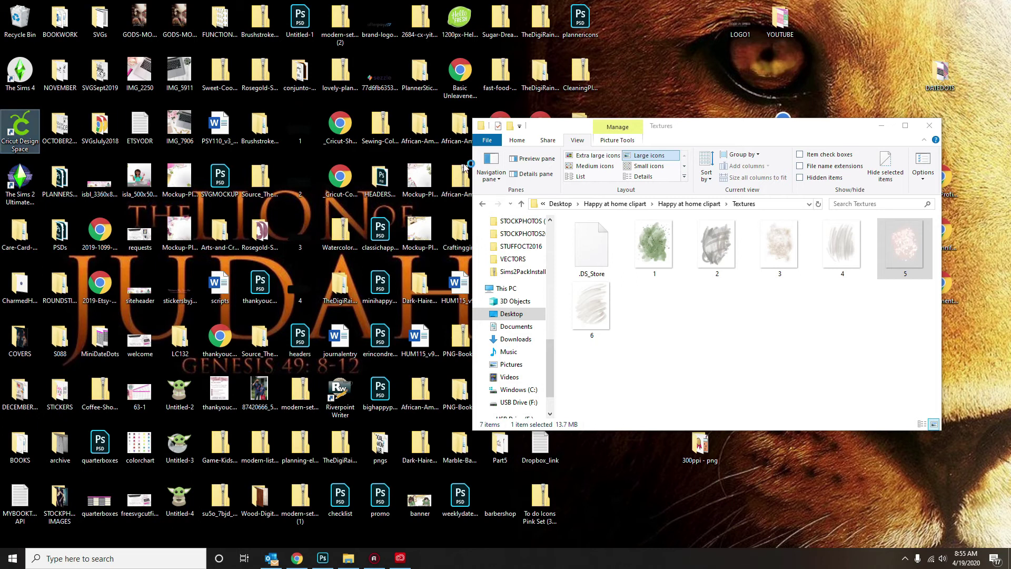
click(930, 125)
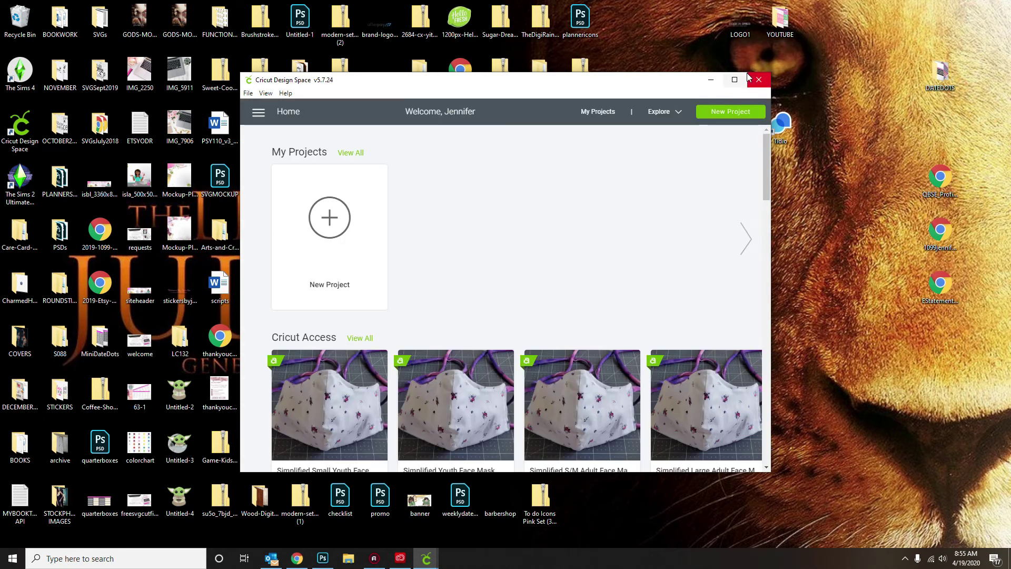
click(735, 80)
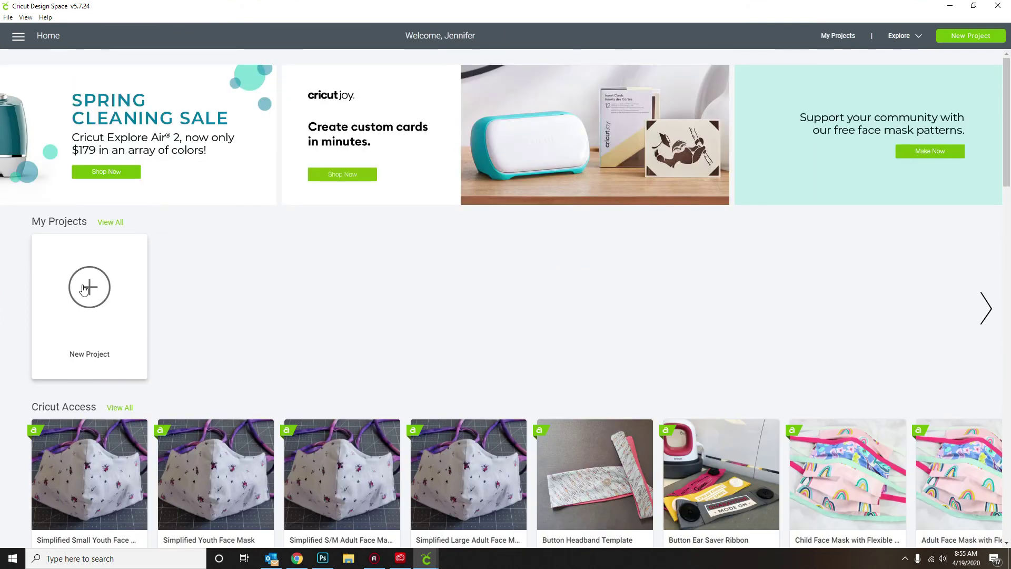
Start a new Design Space project and close the extra Home window covering the canvas.
click(85, 288)
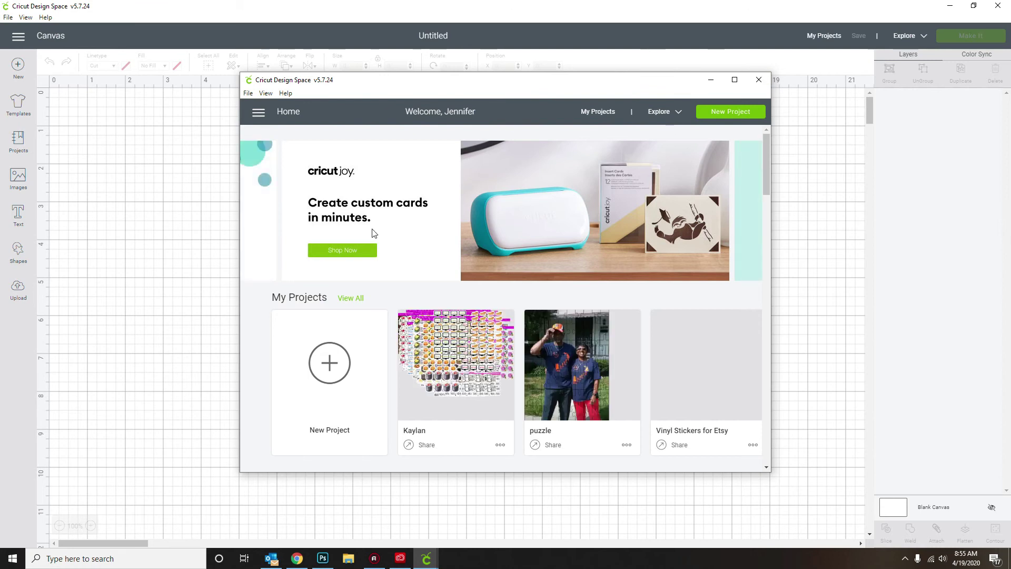
key(alt+F4)
click(493, 258)
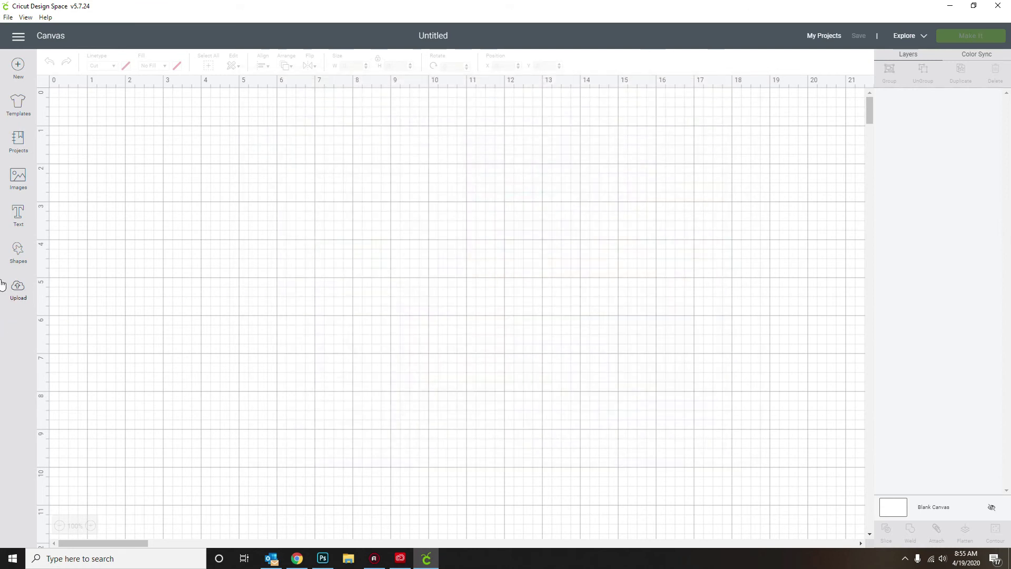
Load the erincondrencricut PNG from the Desktop as an image upload and set its image type to Complex.
click(19, 300)
click(269, 260)
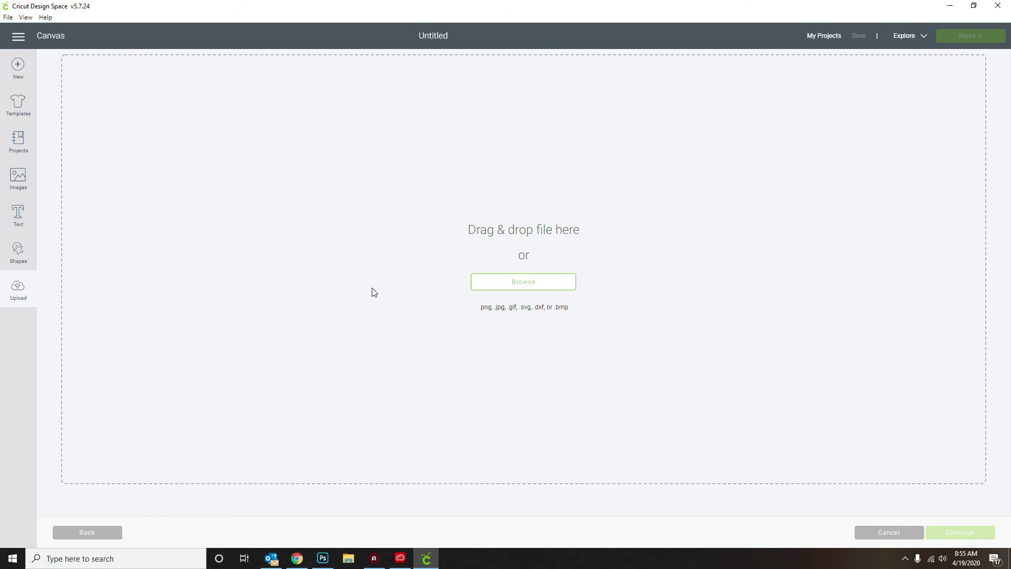
click(502, 287)
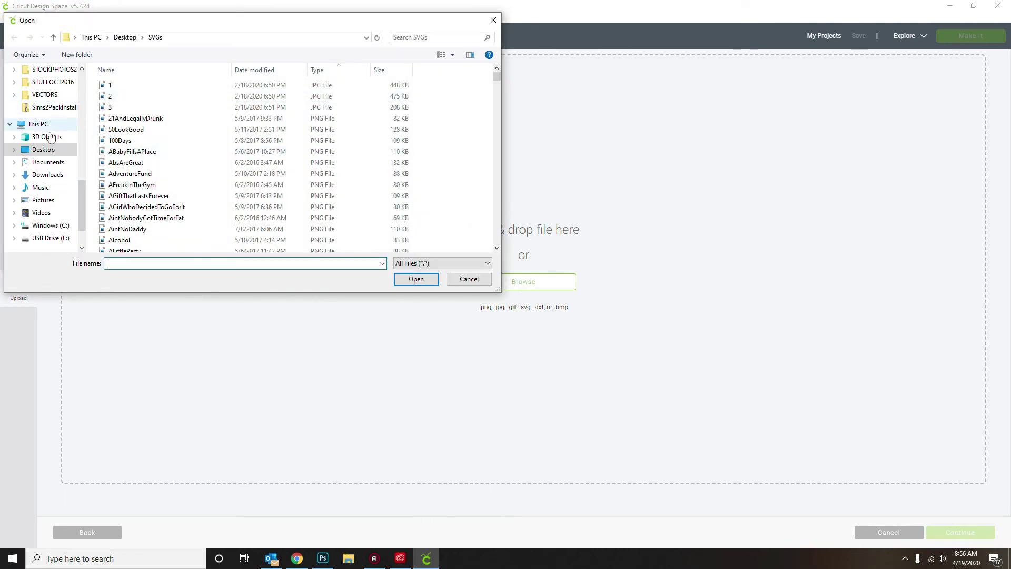
scroll(269, 185, down, 5)
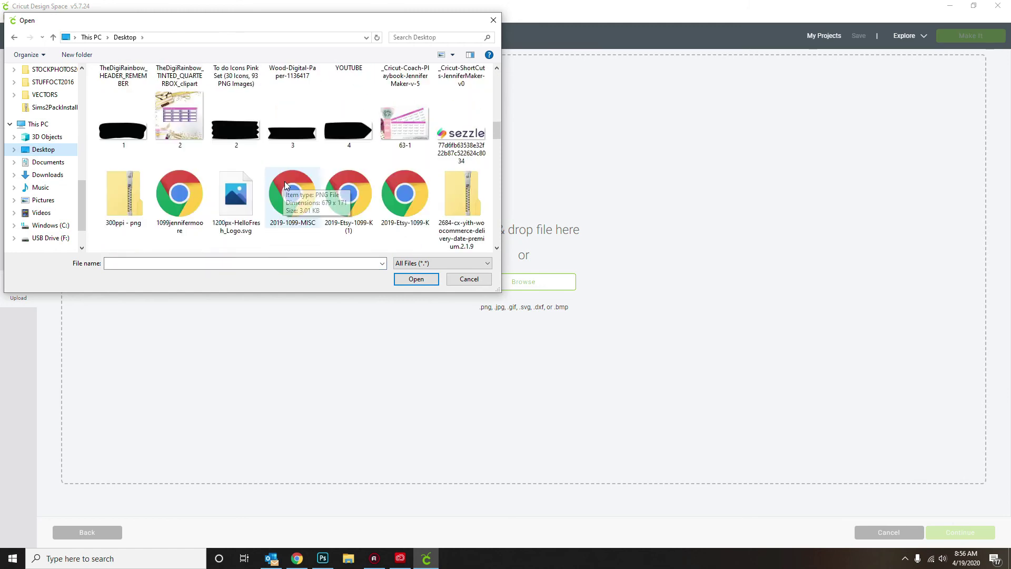
scroll(284, 181, down, 3)
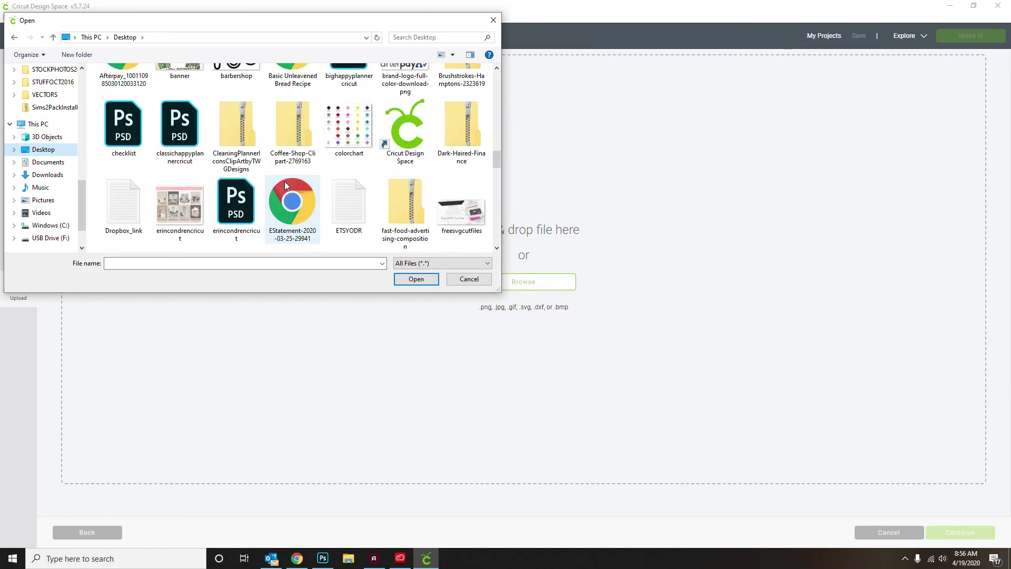
double_click(180, 136)
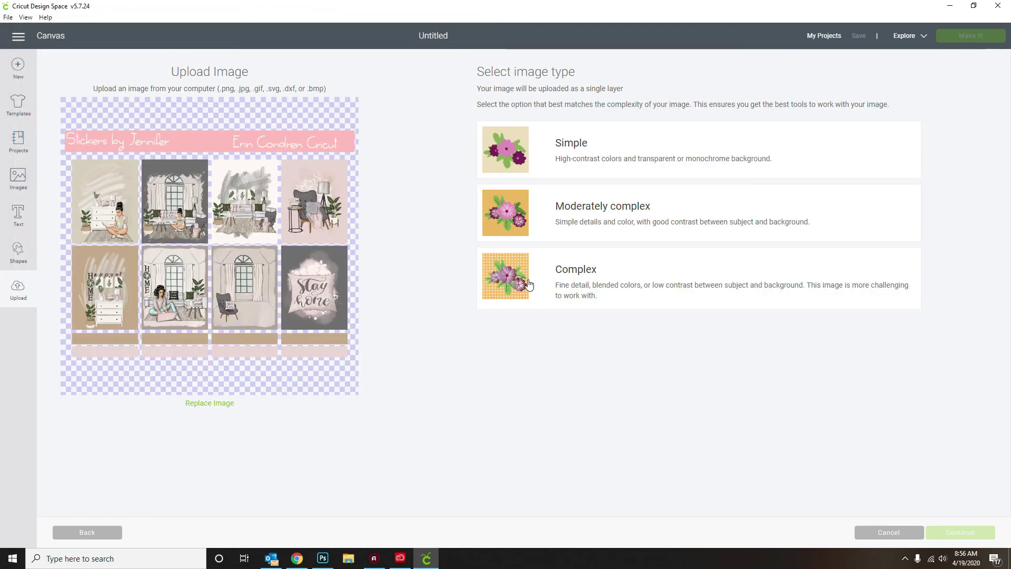
click(537, 273)
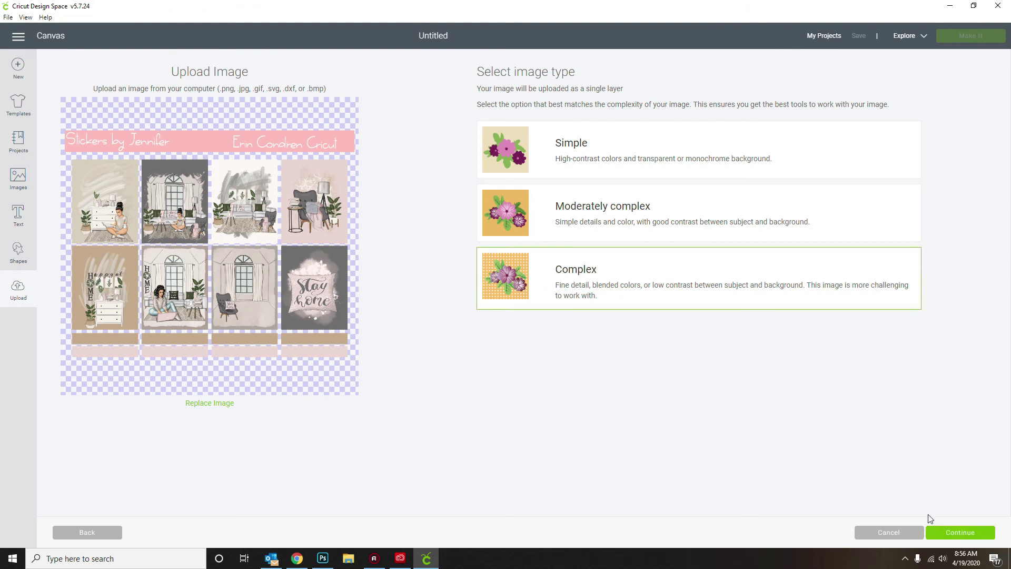
click(967, 532)
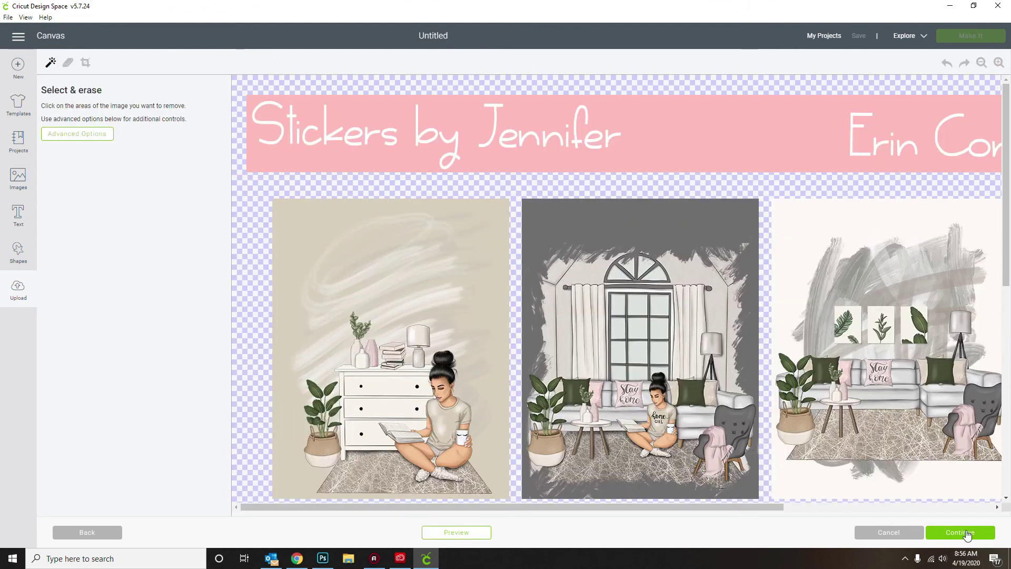
Save the upload as a Print Then Cut image named erincondrencricut without erasing anything, and insert it onto the canvas.
click(966, 533)
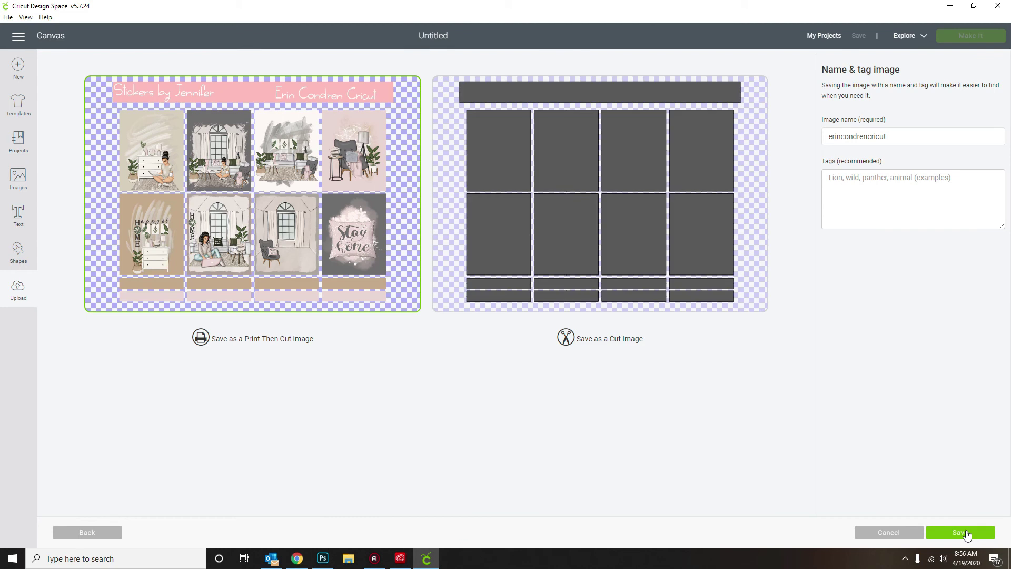
click(967, 533)
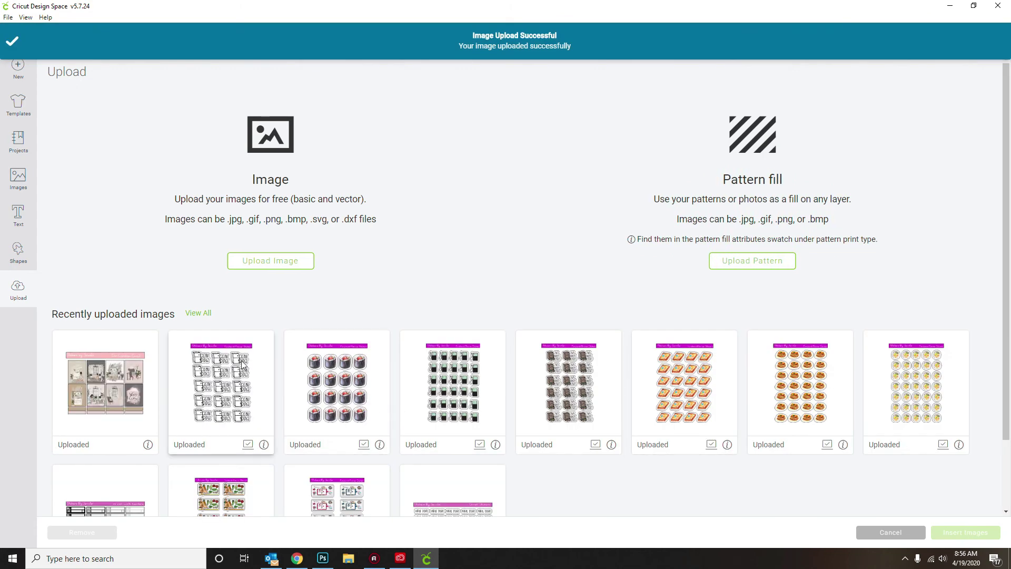
click(100, 353)
click(957, 533)
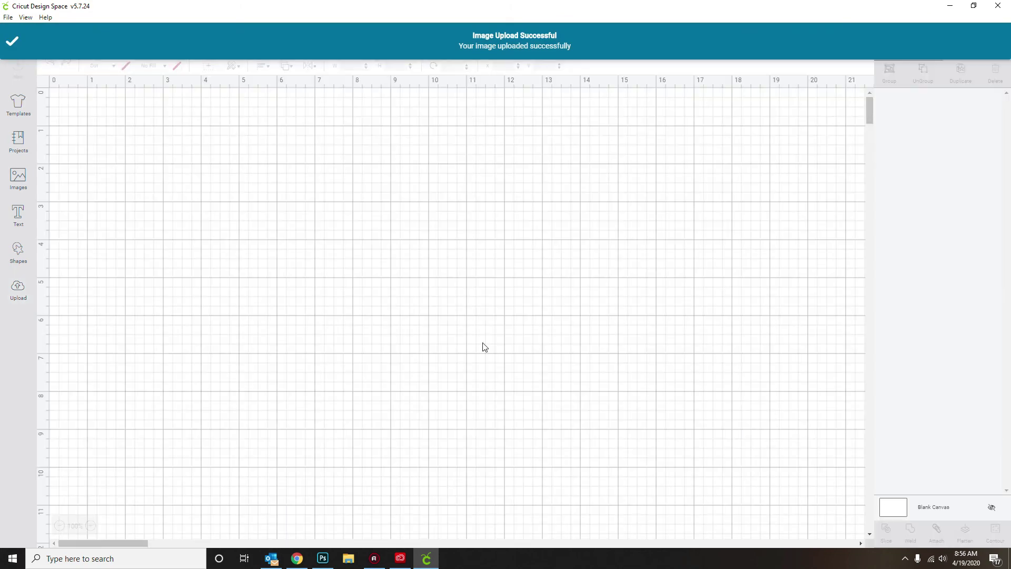